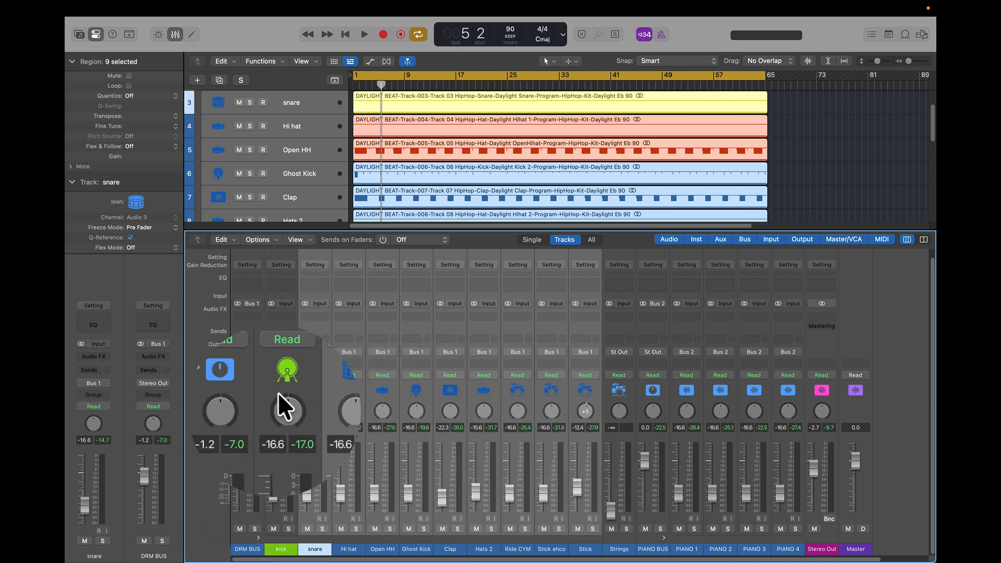
Add the kick to the selected drum channels and insert the stereo UADx SSL E Channel Strip on all of them.
click(278, 532)
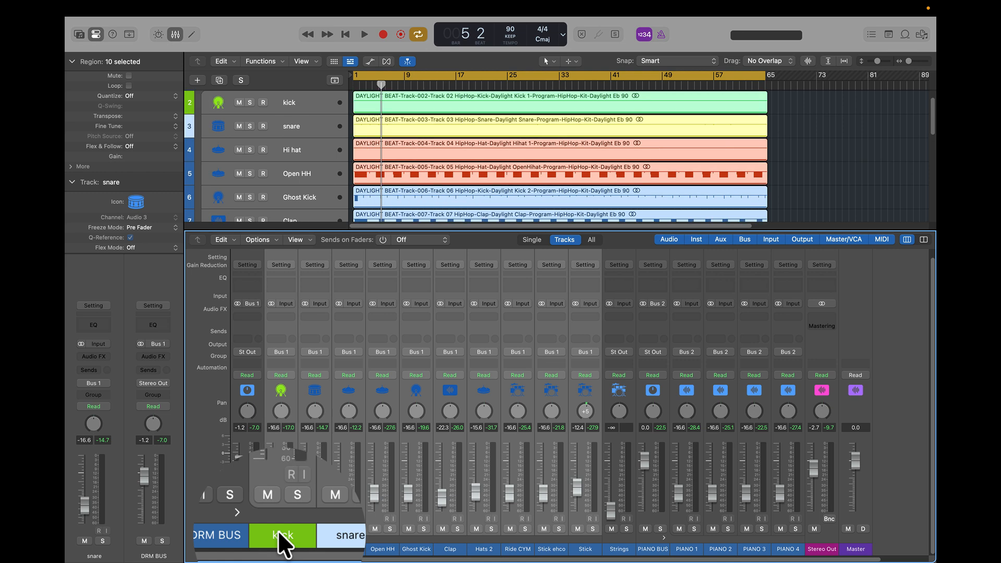
click(290, 313)
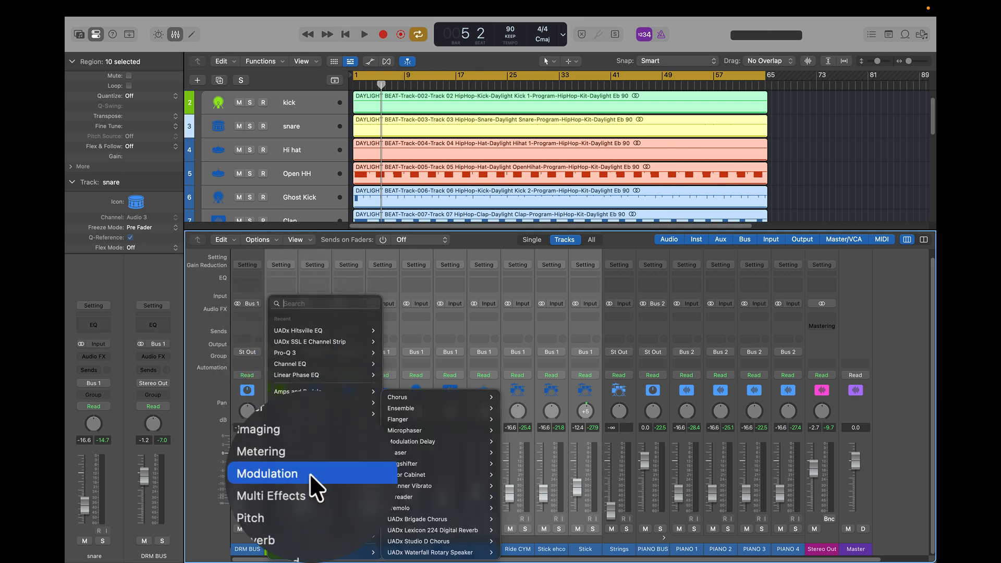
mouse_move(325, 530)
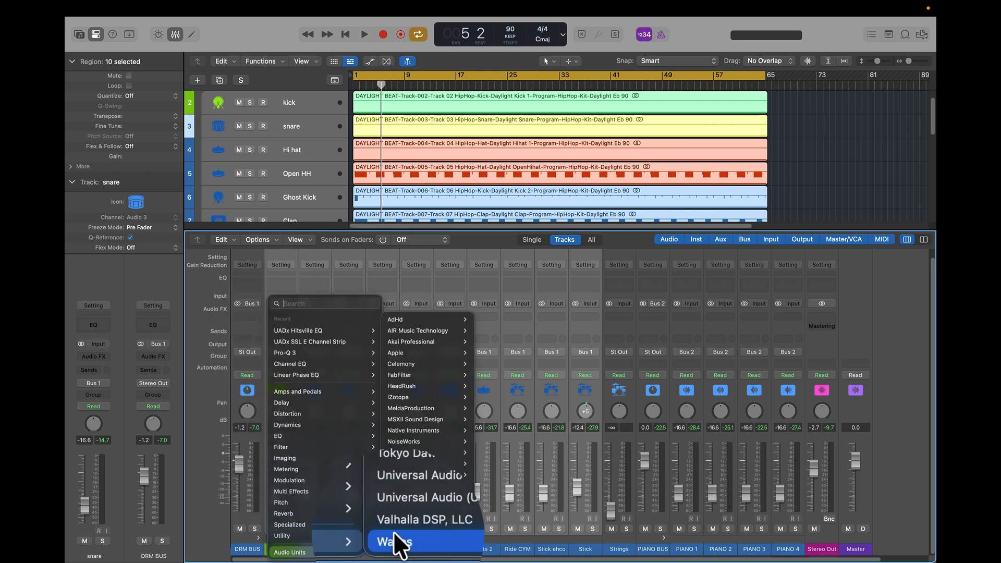
mouse_move(411, 493)
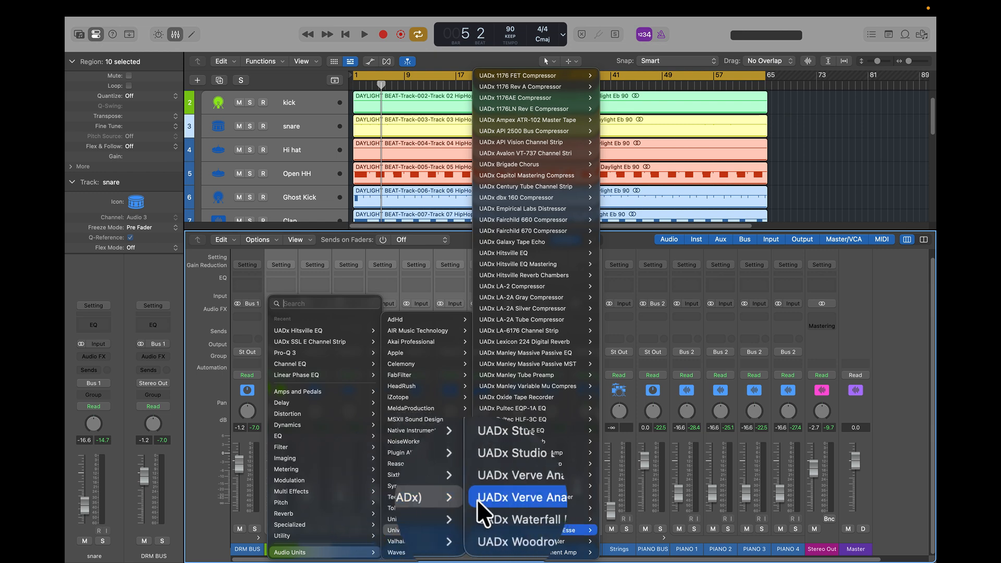
mouse_move(522, 471)
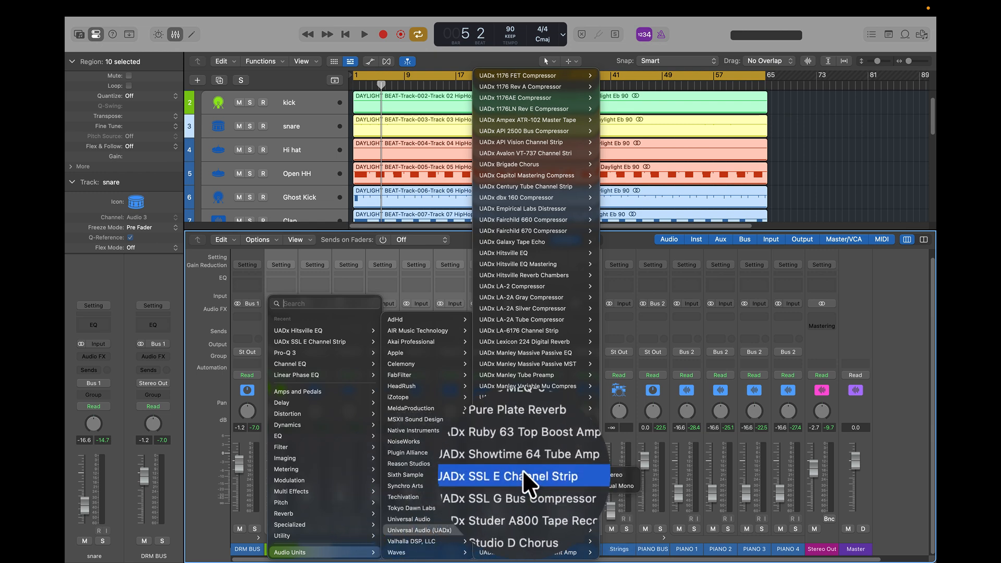
click(606, 471)
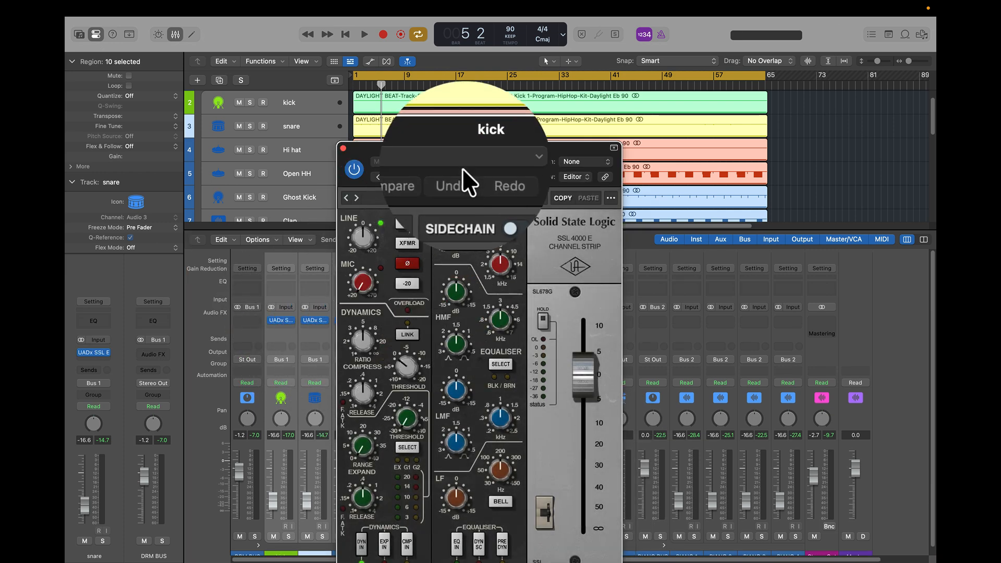
Filter the kick's SSL E Channel Strip presets by the Kick tag and load Big Sample Kick.
drag(458, 145, 406, 84)
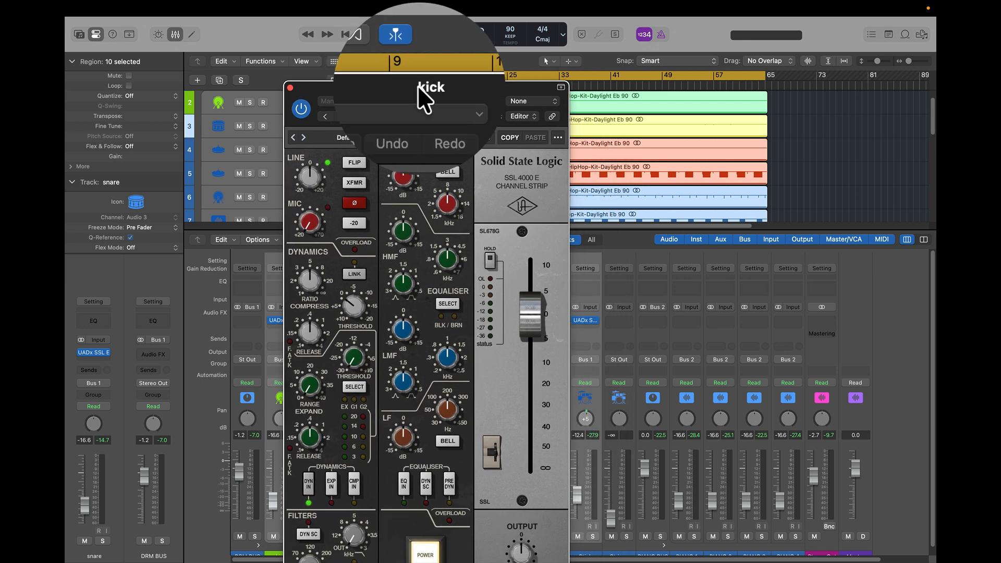
mouse_move(417, 86)
mouse_down()
mouse_move(429, 53)
mouse_move(424, 71)
mouse_up()
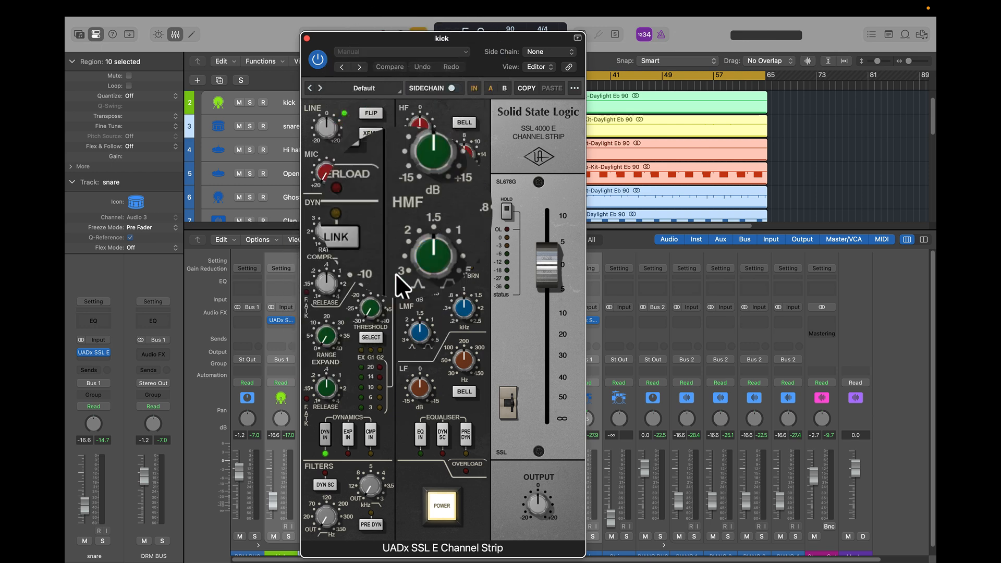
click(363, 88)
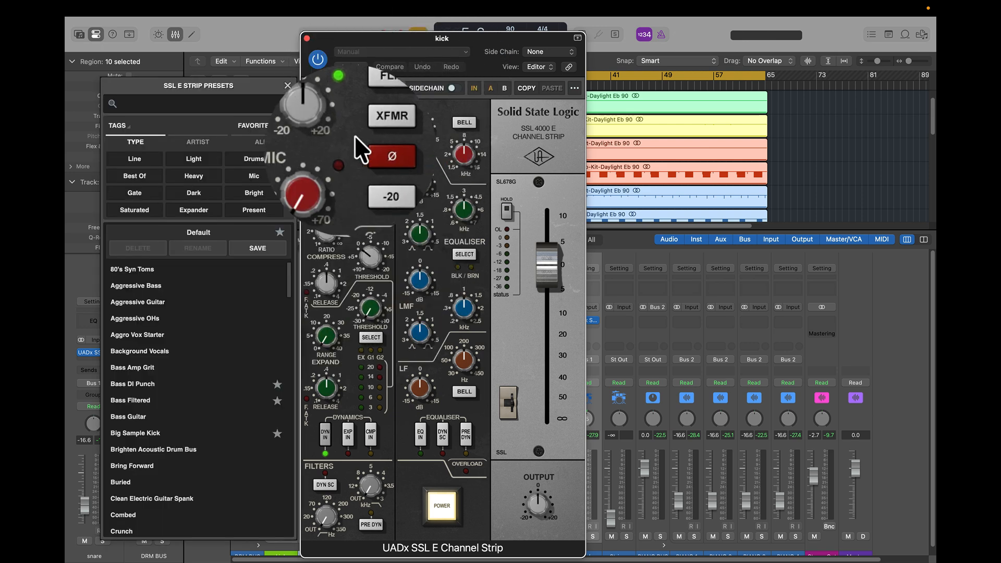
drag(289, 180, 284, 211)
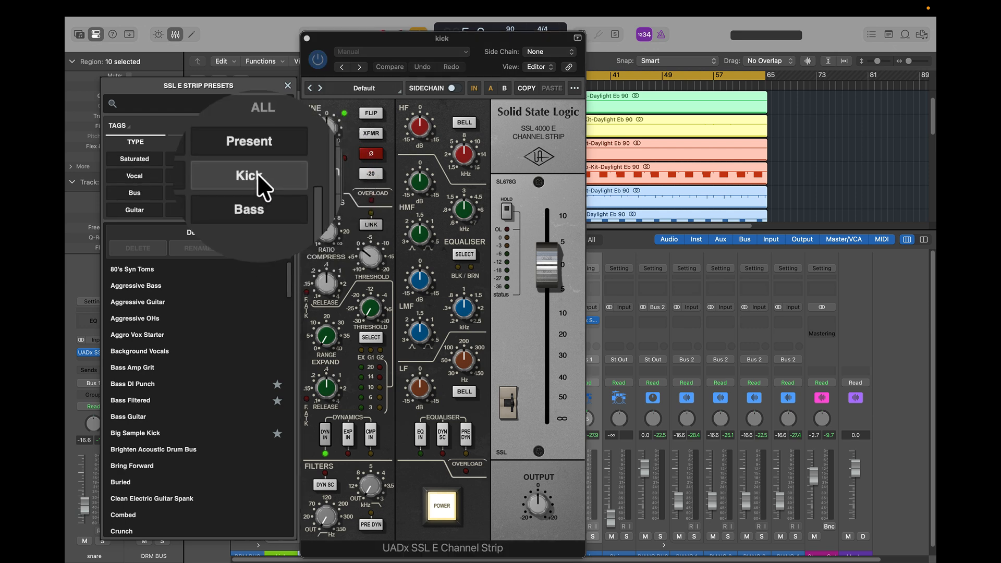
click(257, 174)
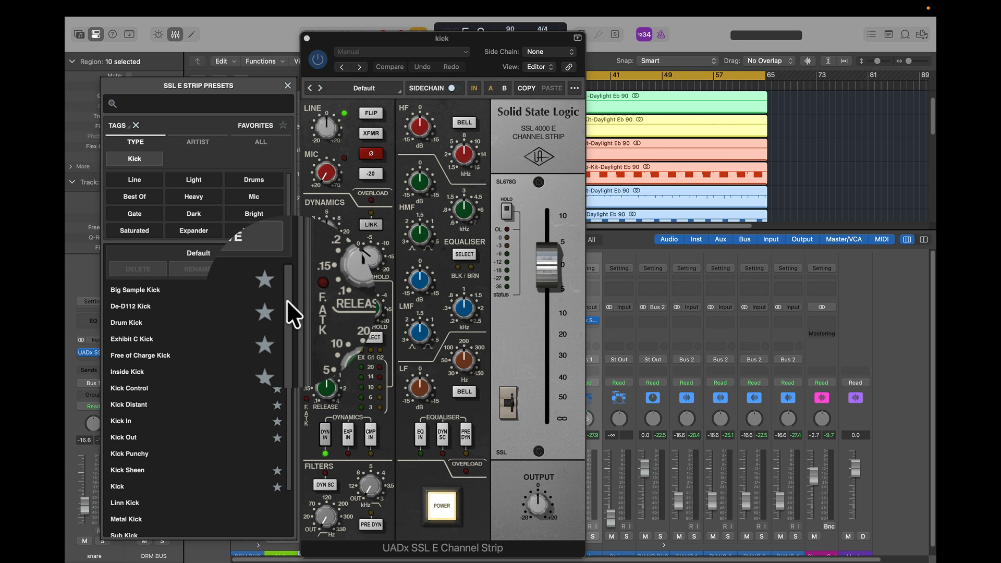
click(245, 289)
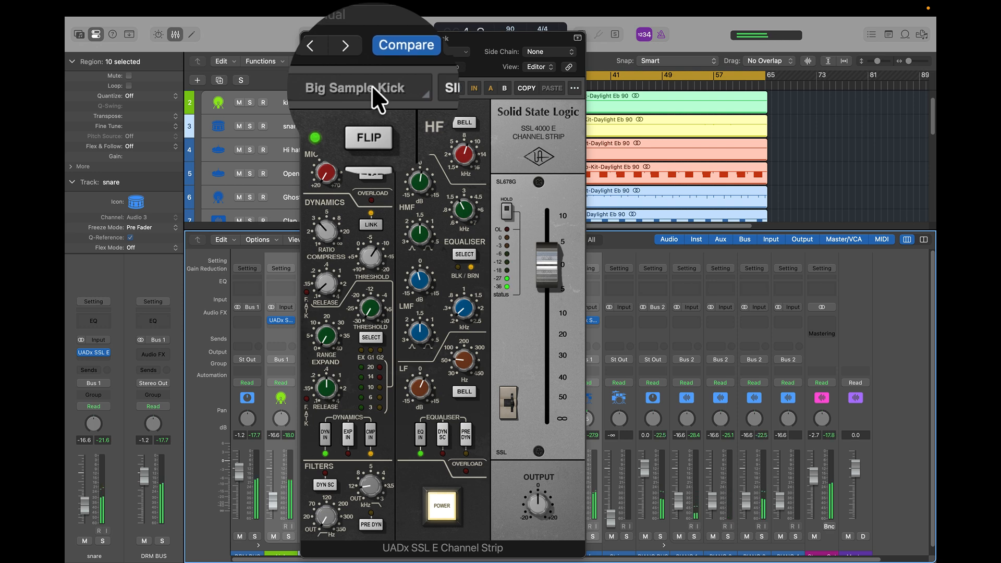
Compare the kick's preset with the default setting during playback, restore the preset, close the plug-in and stop playback.
click(384, 84)
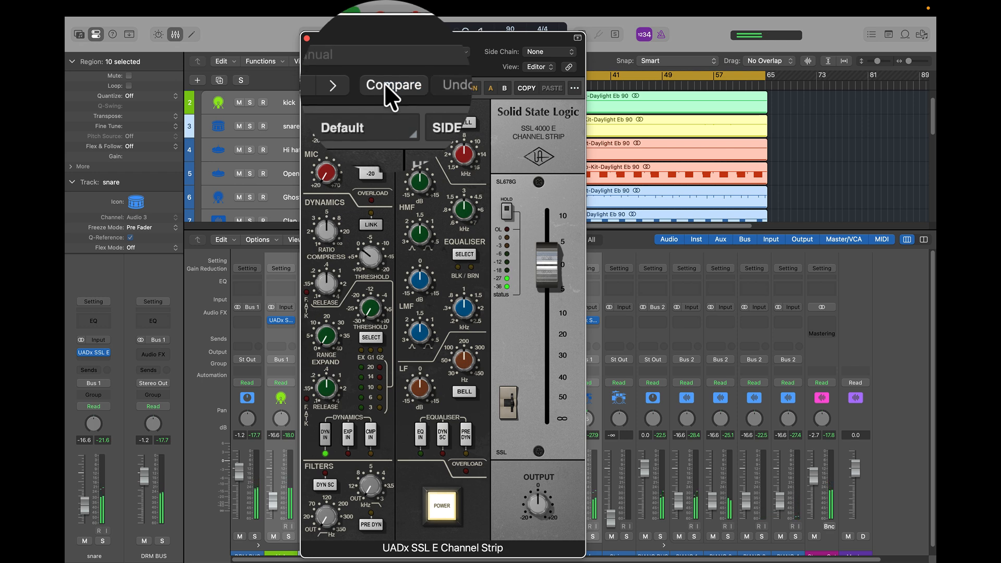
click(384, 84)
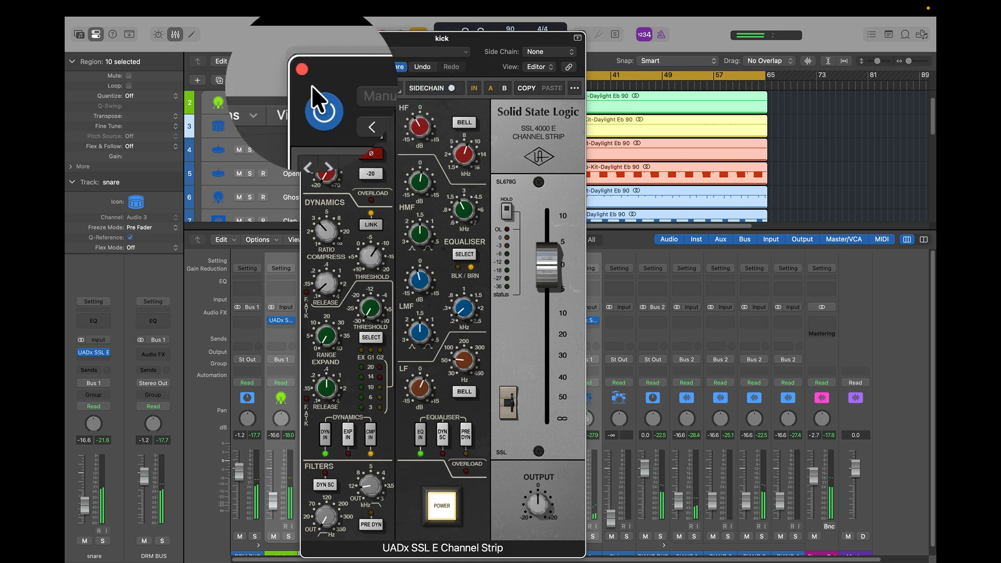
click(305, 76)
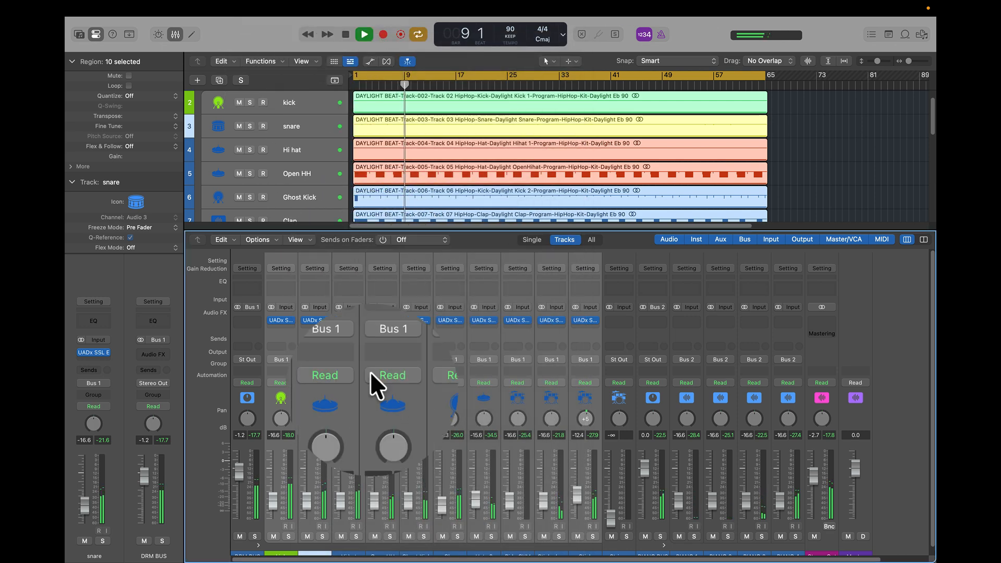
key(space)
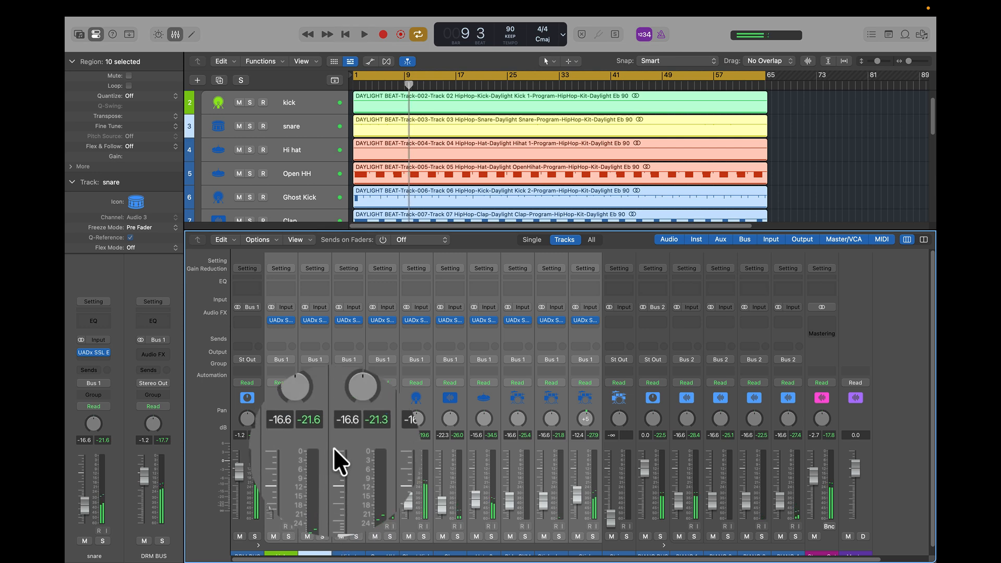
Lower the DRM BUS fader to -4.2 dB while playing the song, and stop playback.
scroll(632, 474, down, 1)
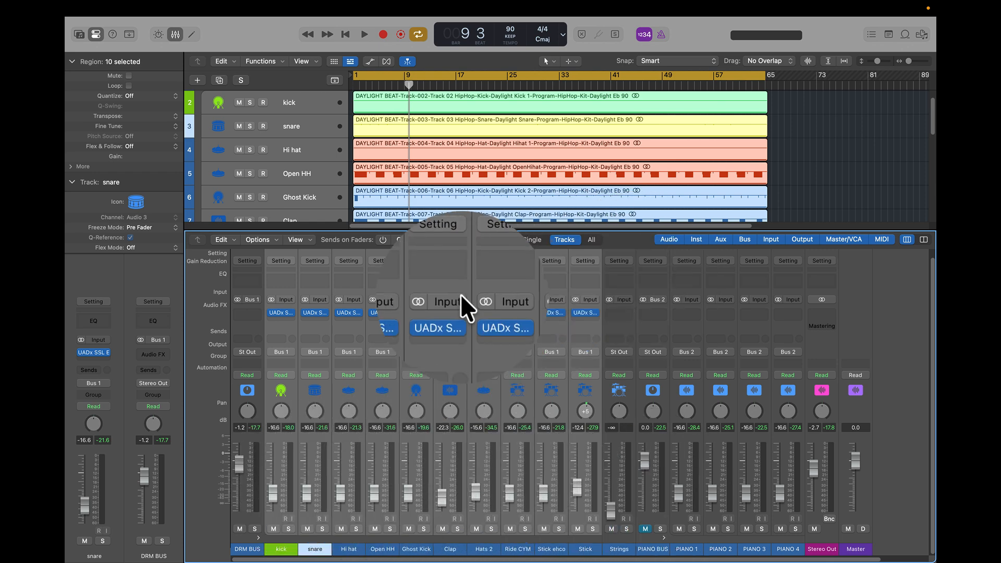
click(240, 323)
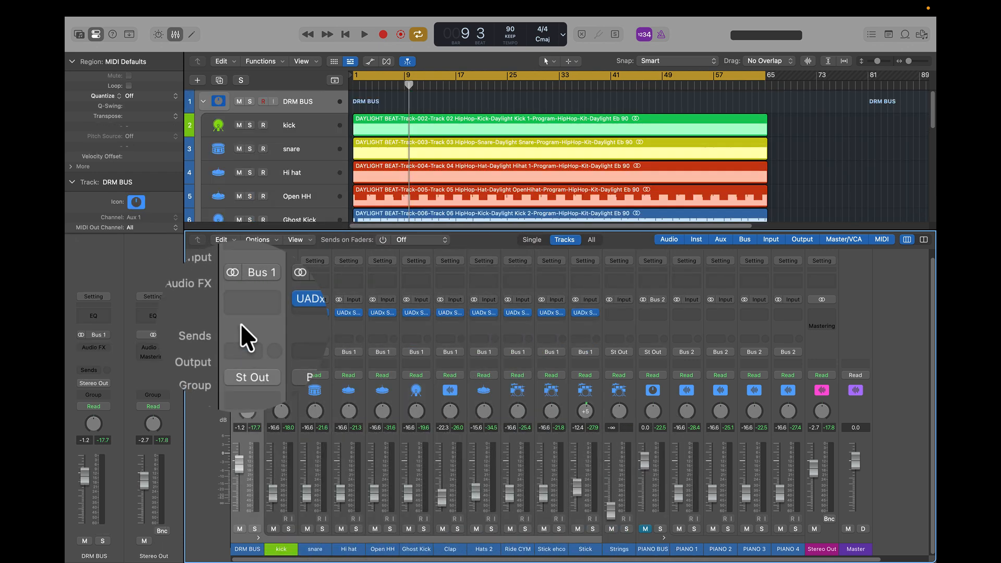
key(space)
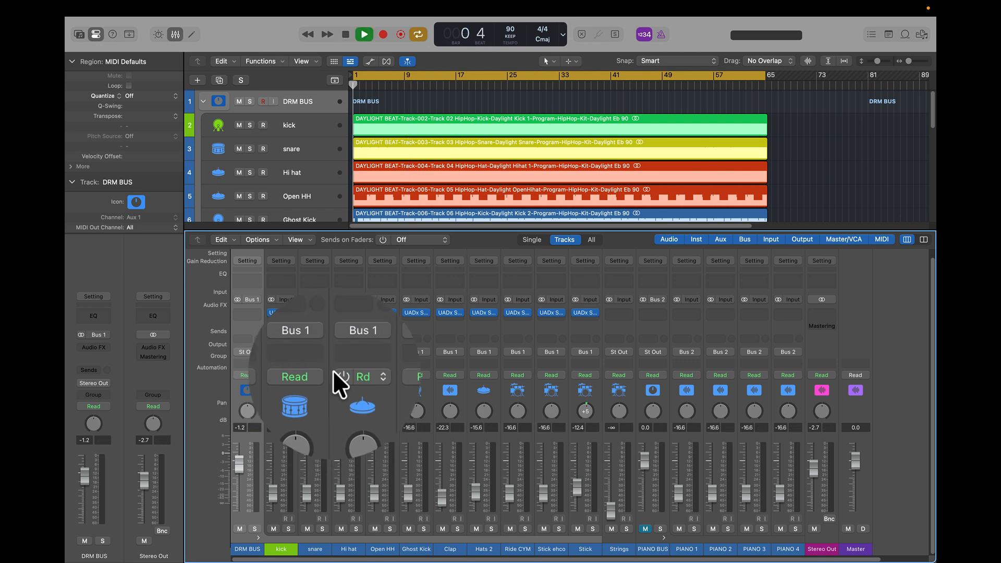
drag(236, 473, 236, 482)
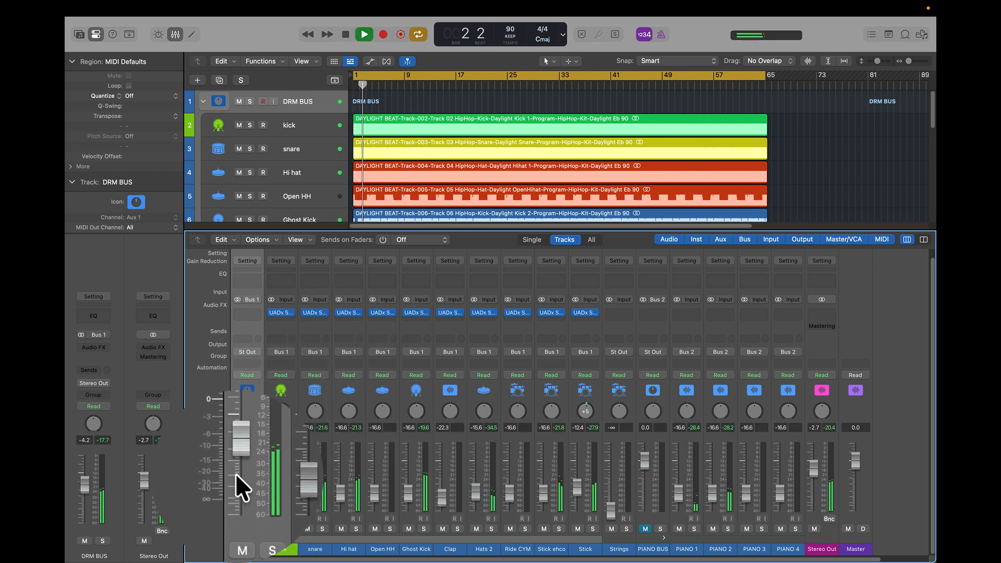
key(space)
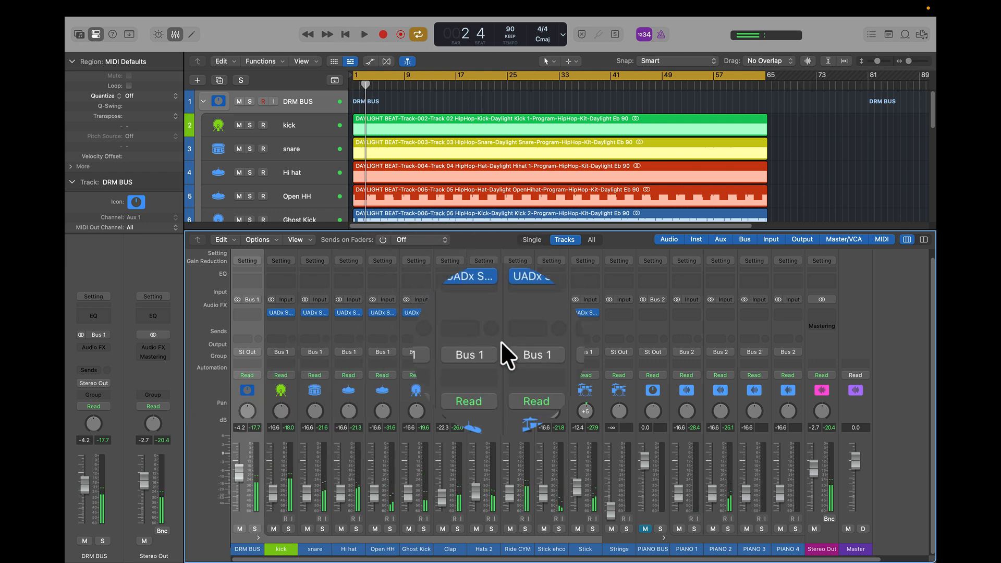
Solo the snare and load the Fat Tight Snare preset from the Snare tag in its SSL E Channel Strip.
click(322, 528)
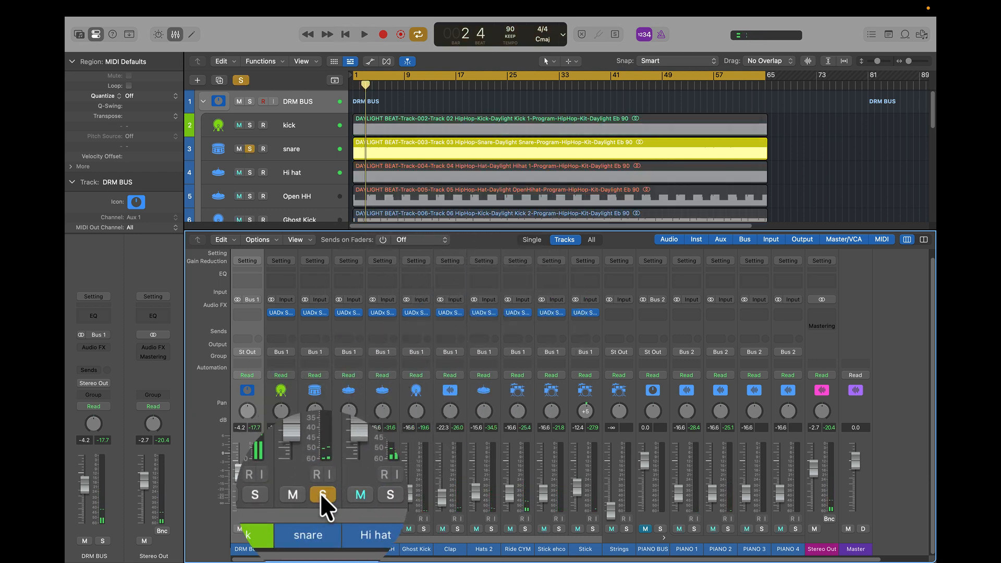
click(315, 308)
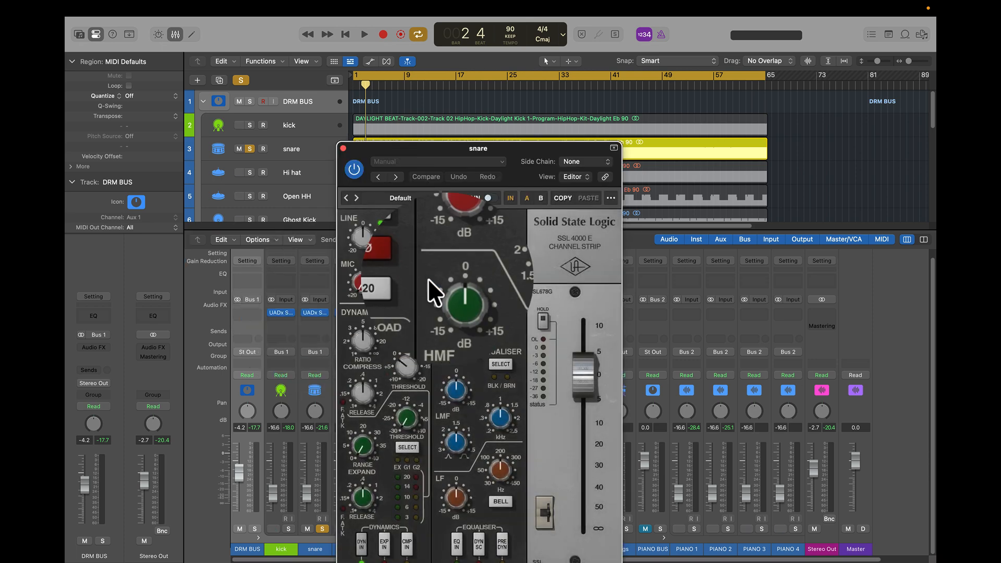
click(417, 196)
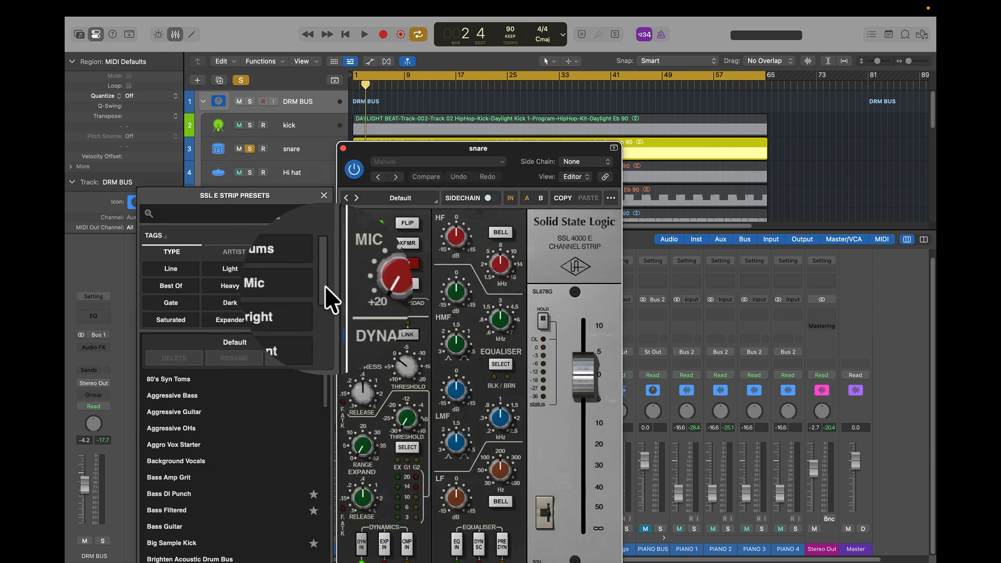
drag(324, 285, 318, 333)
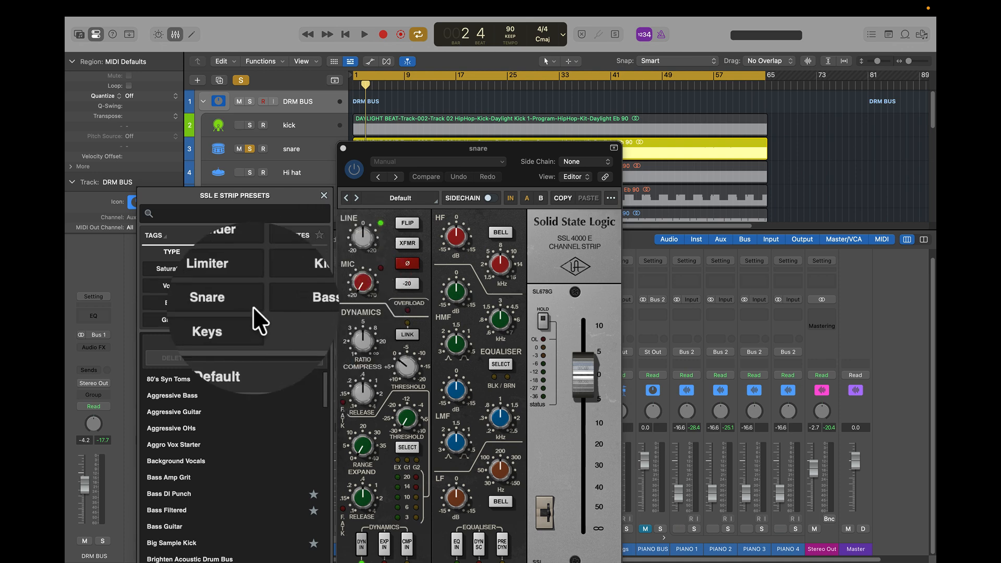
click(238, 300)
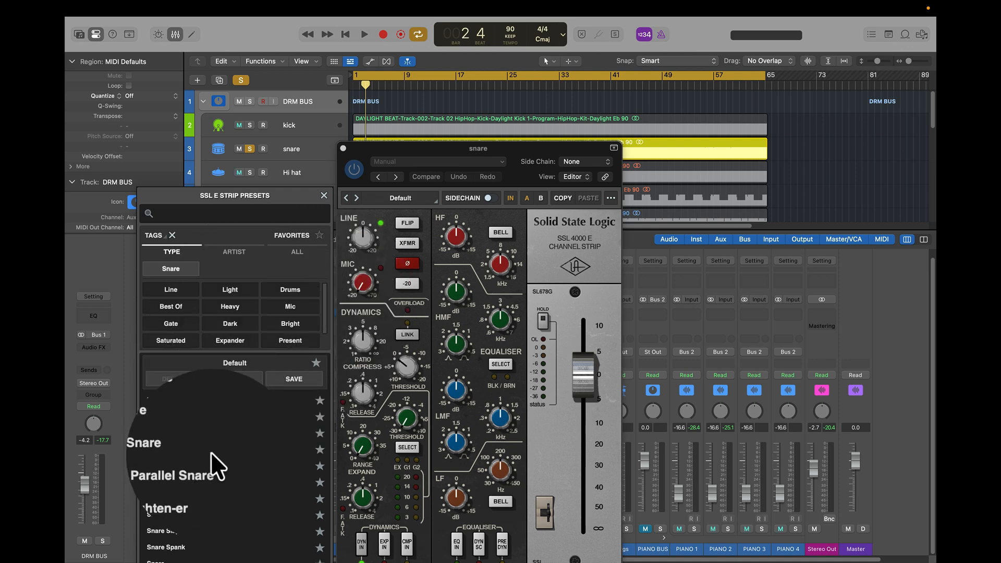
click(189, 412)
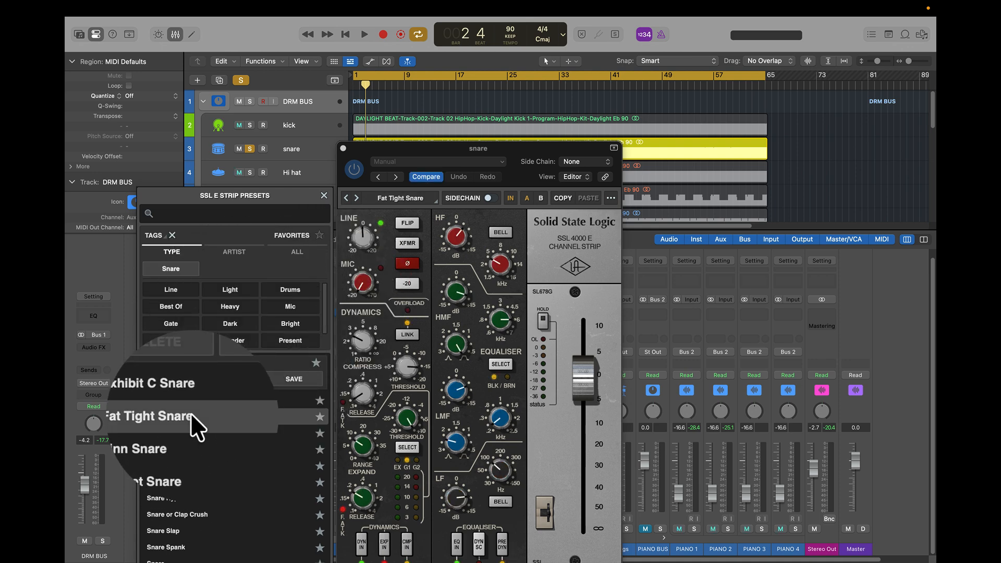
click(342, 147)
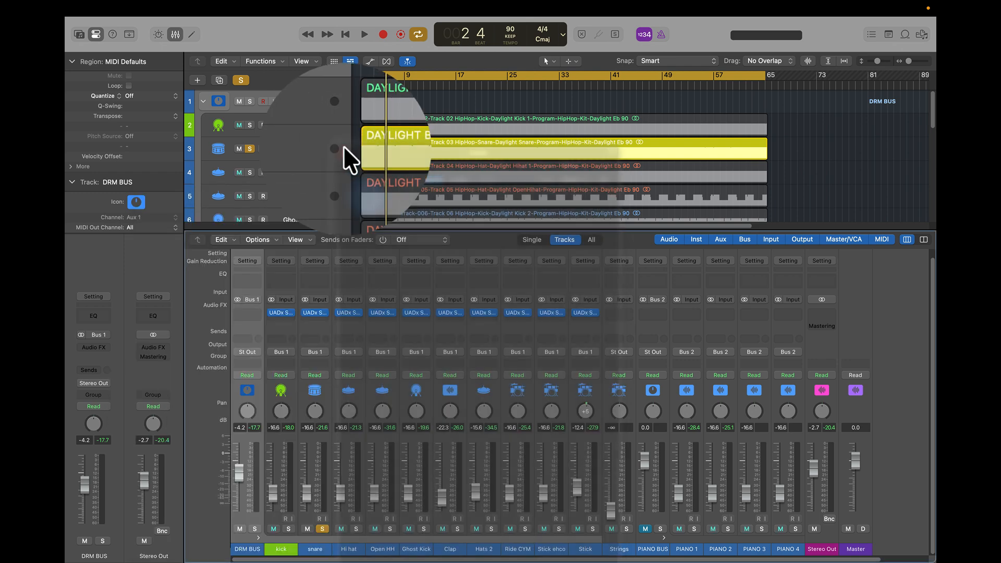
Load the OHs Starting Point preset from the Drums tag in the Hi hat's SSL E Channel Strip and close the plug-in.
click(346, 312)
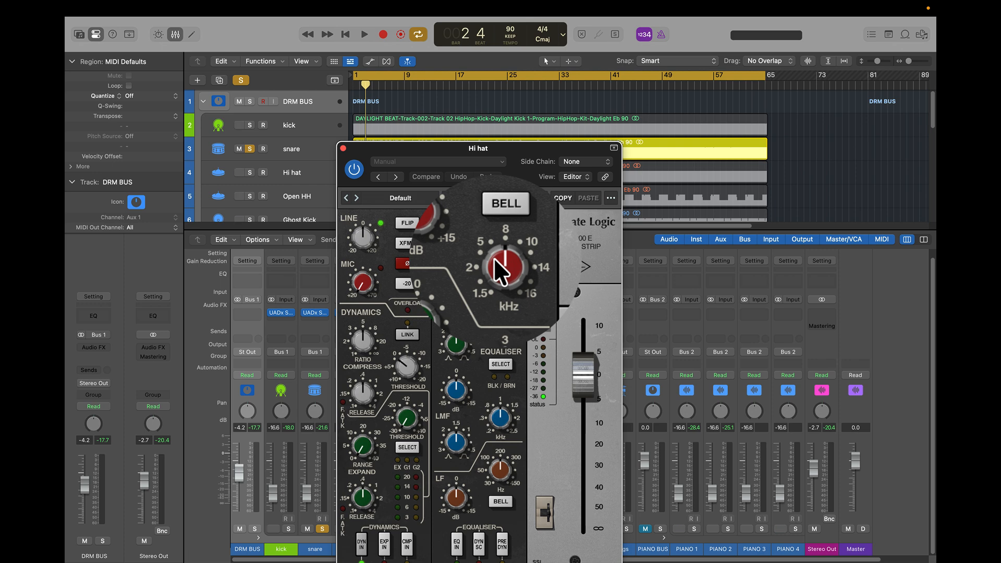
click(401, 195)
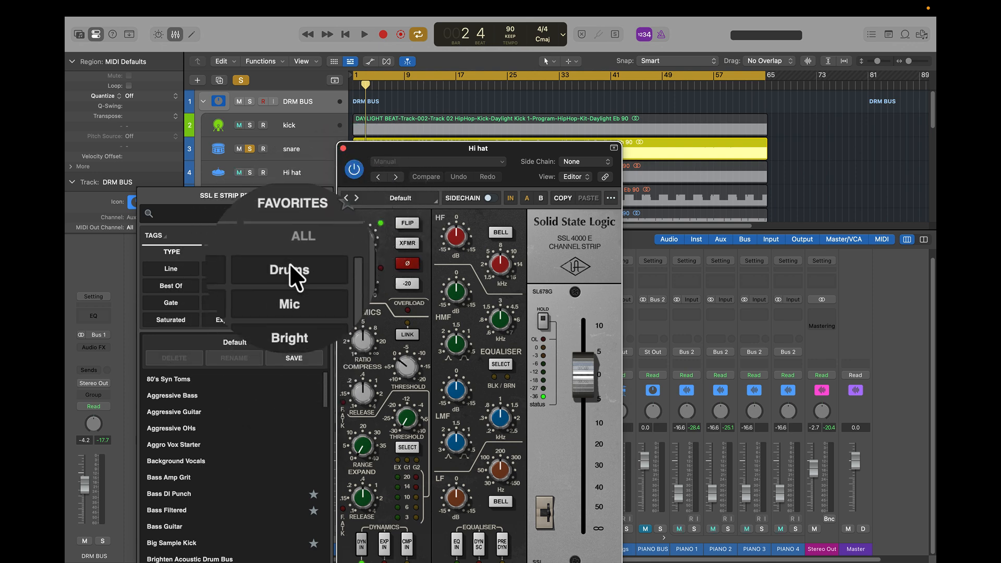
click(289, 268)
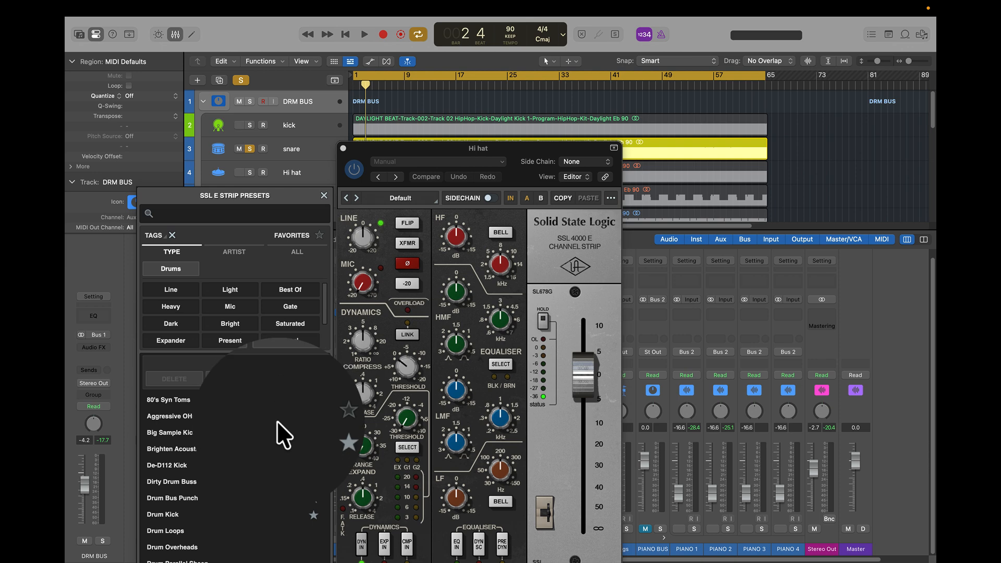
scroll(281, 435, down, 15)
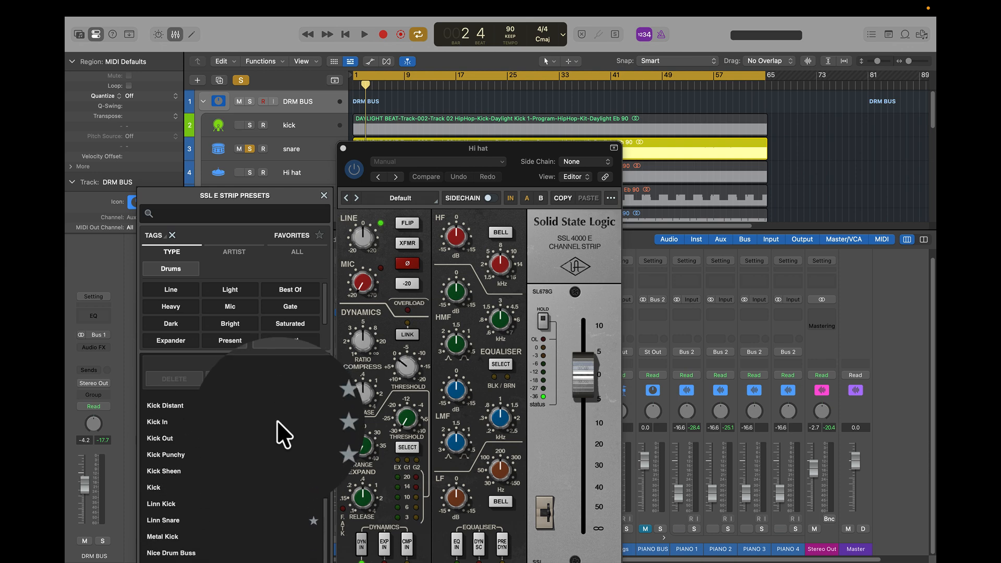
scroll(281, 435, down, 2)
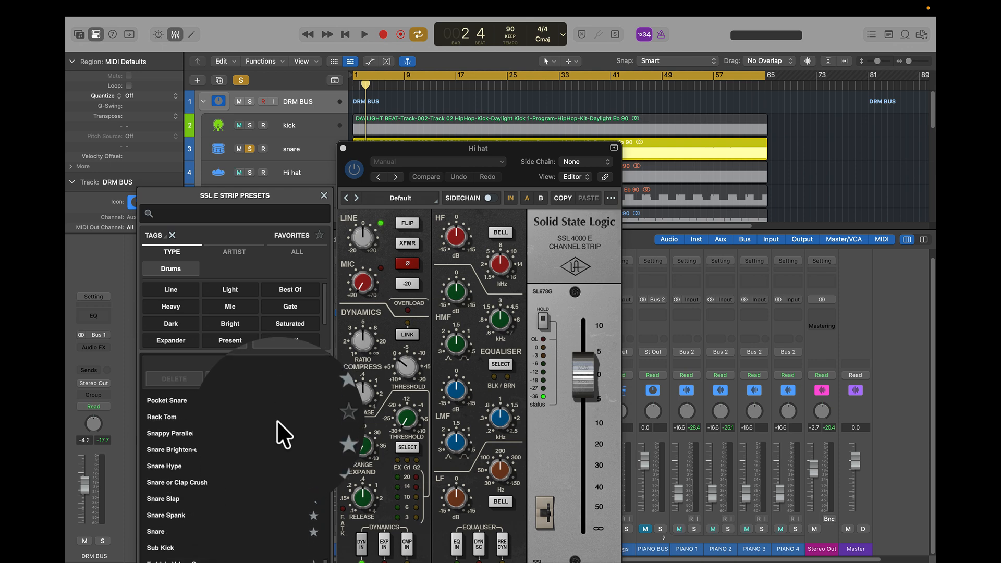
scroll(282, 430, down, 3)
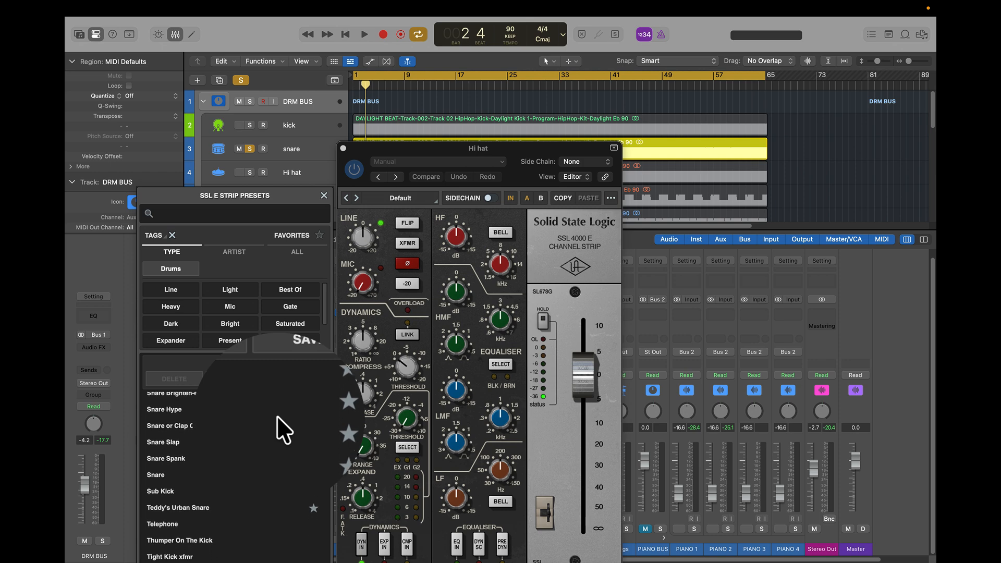
scroll(281, 430, up, 7)
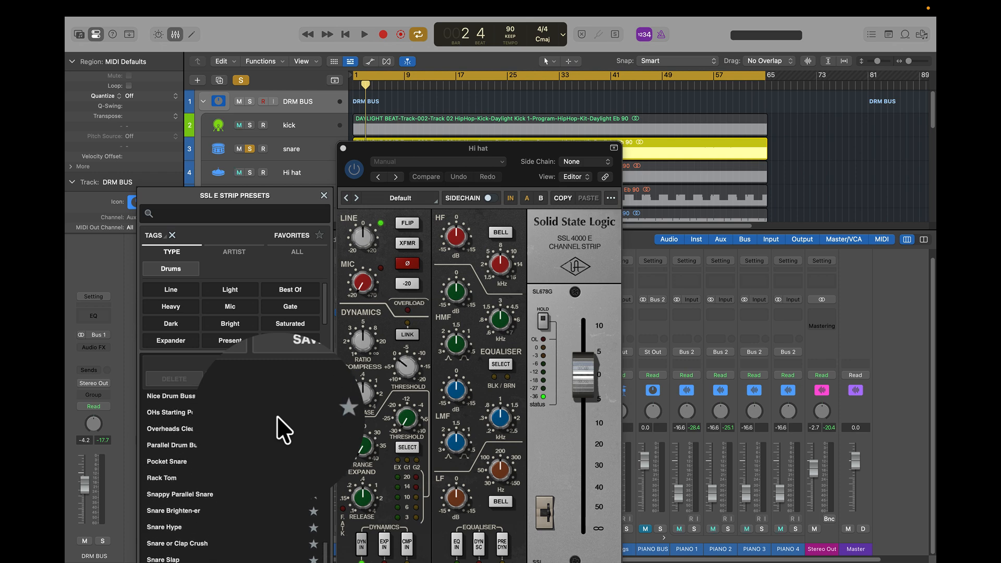
click(220, 412)
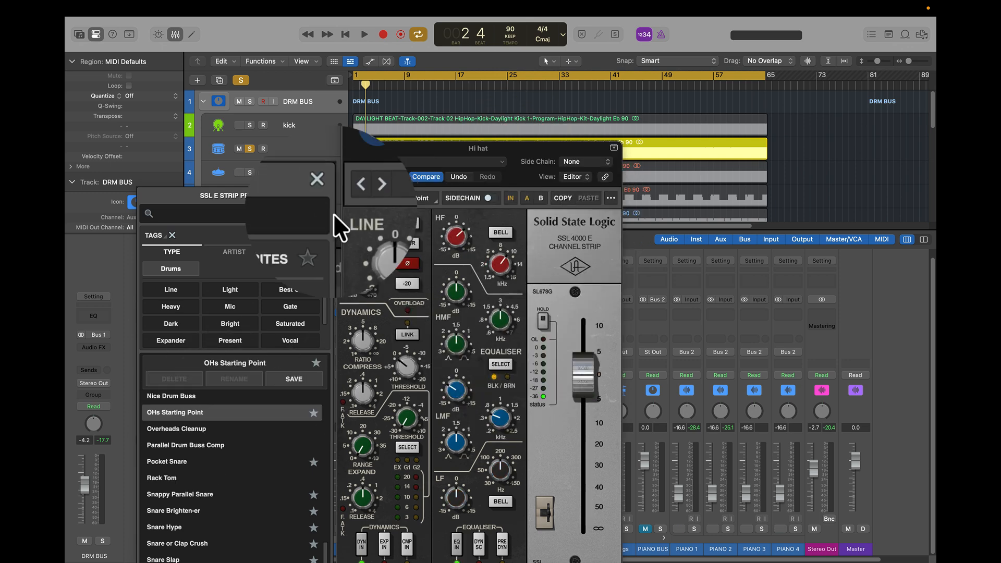
click(323, 194)
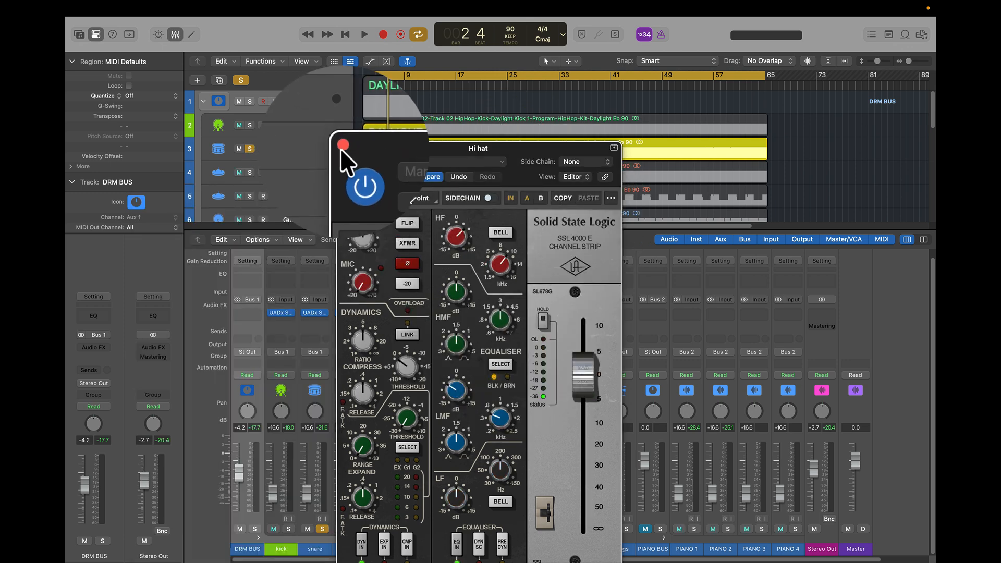
click(343, 147)
Play the song and review the channel strip presets on the snare and the Hi hat.
key(space)
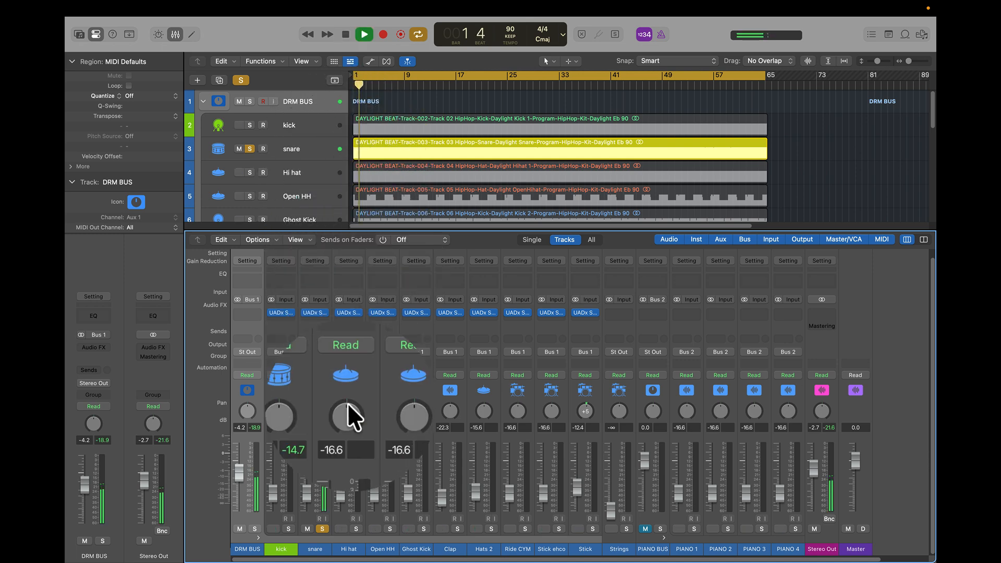
click(315, 309)
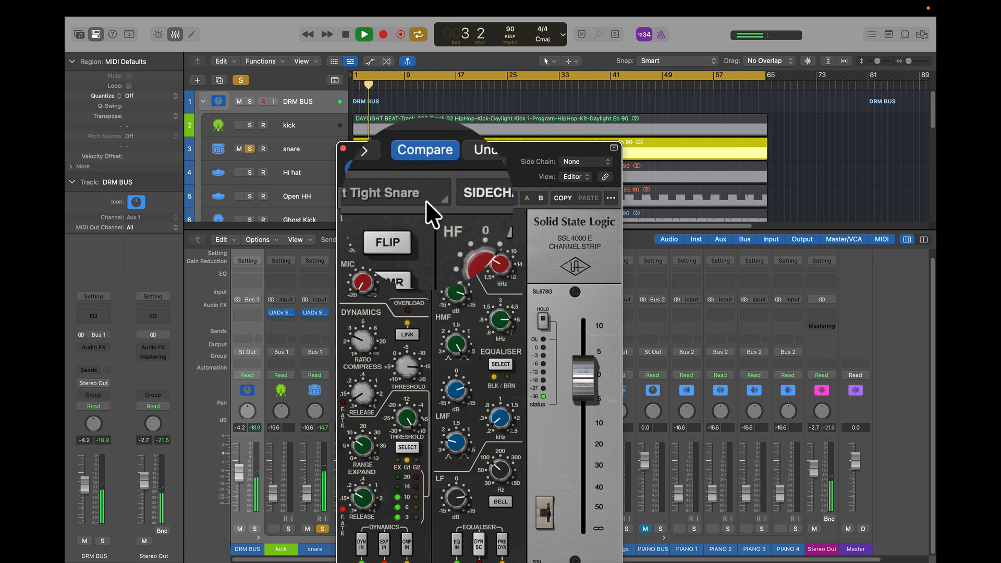
click(342, 148)
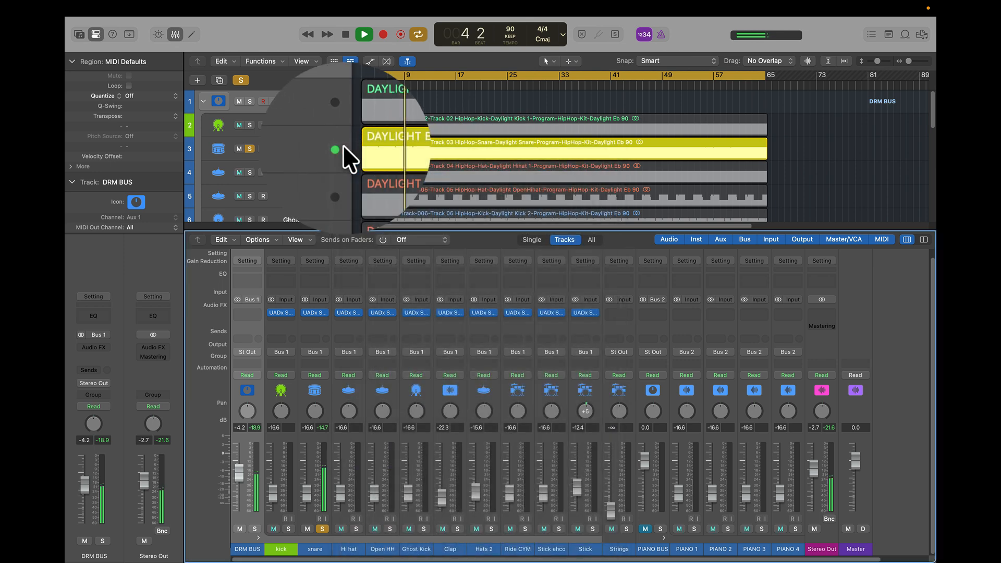
click(348, 547)
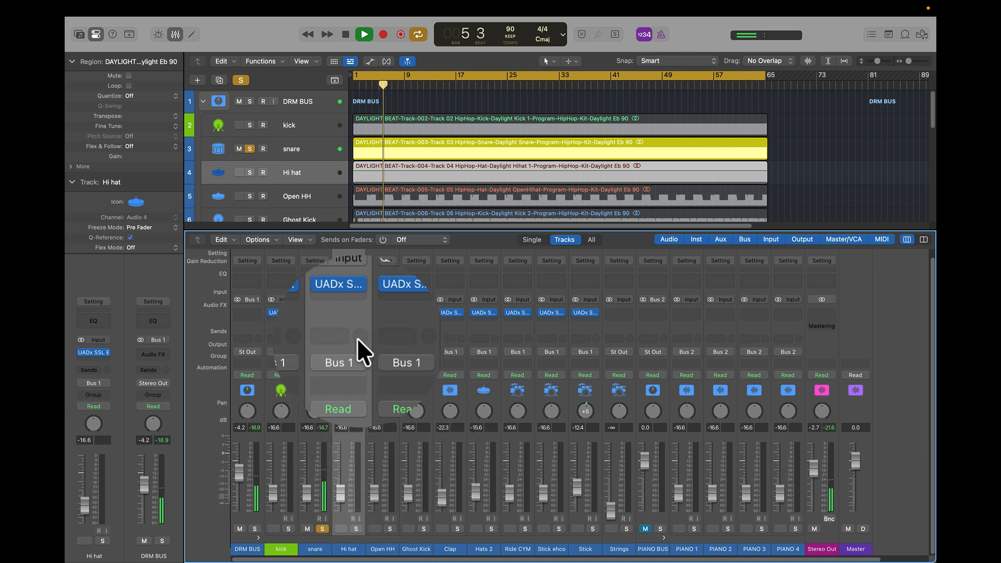
click(349, 311)
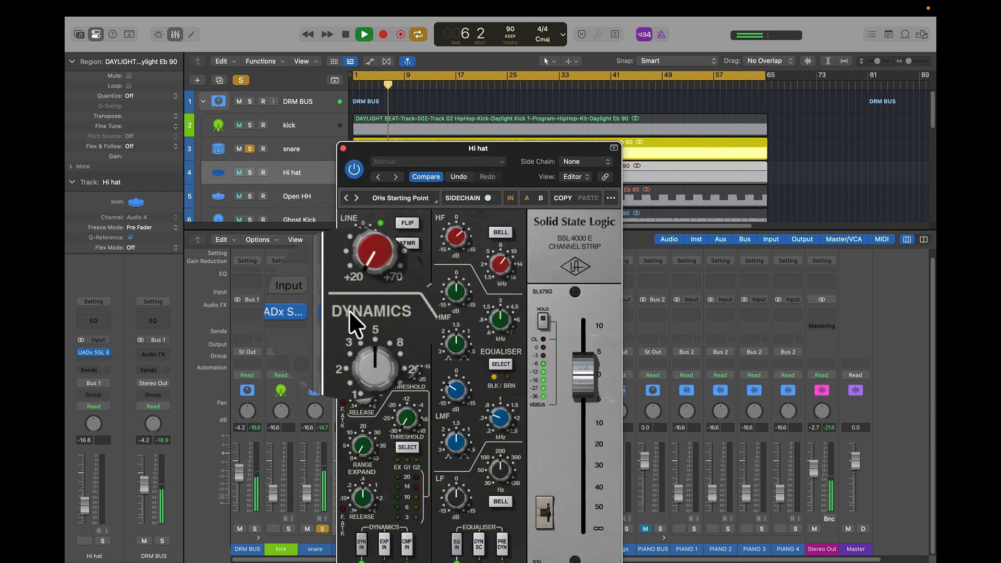
click(341, 148)
Solo the Hi hat and kick alongside the snare and check the snare's channel strip during playback.
click(356, 528)
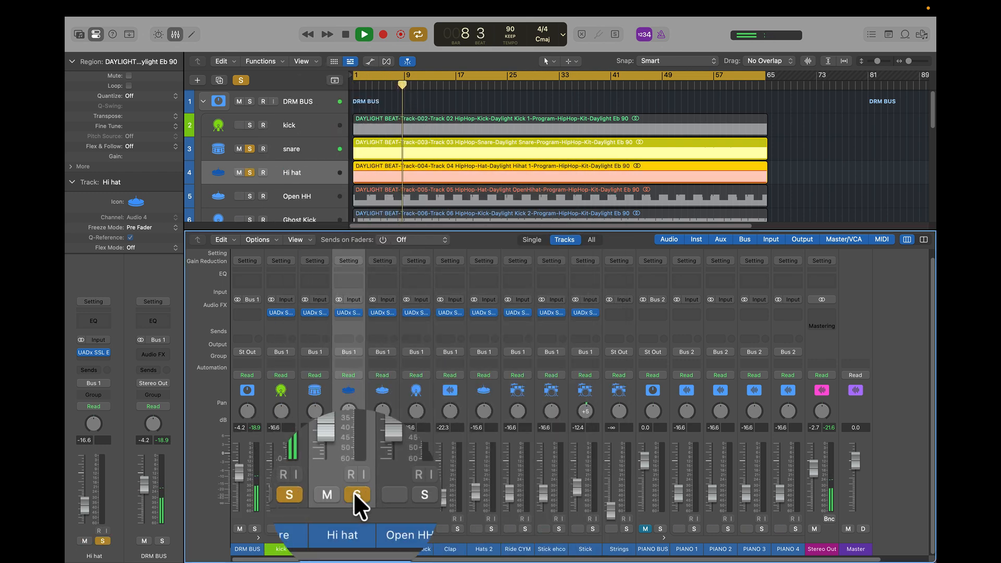
click(287, 494)
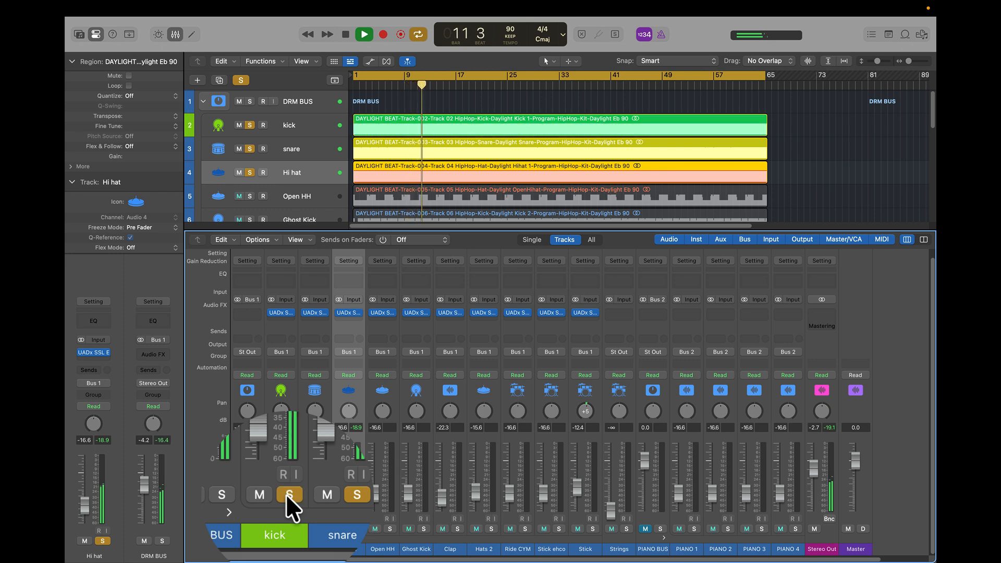
click(311, 308)
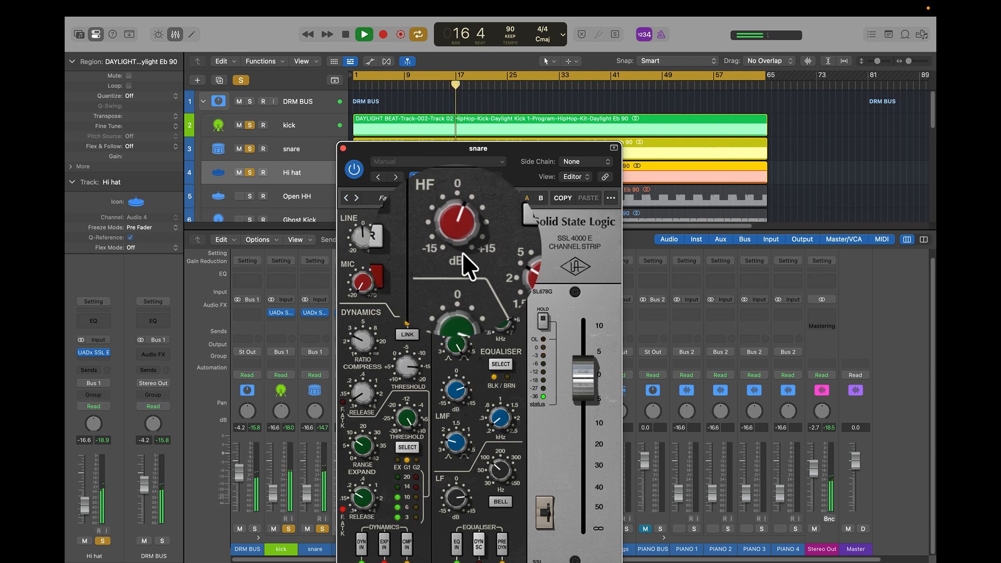
click(343, 148)
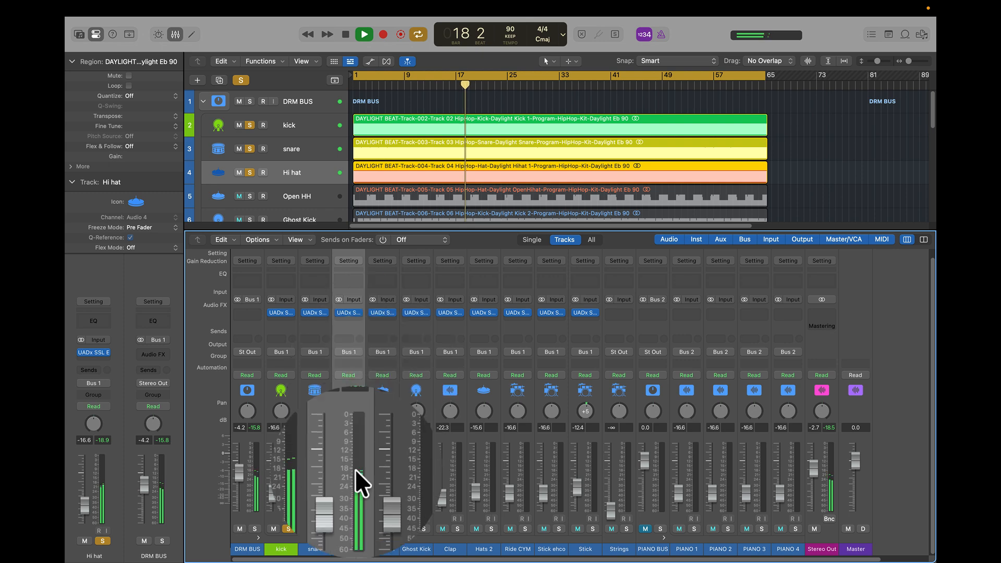
Remove the solo from the Hi hat, snare and kick to hear the full mix.
click(356, 528)
click(322, 528)
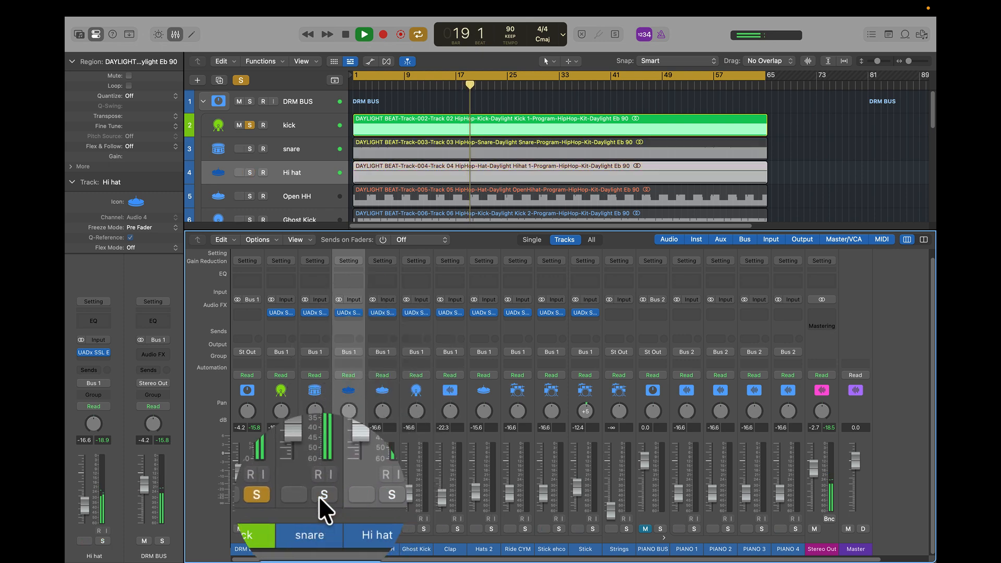
click(288, 528)
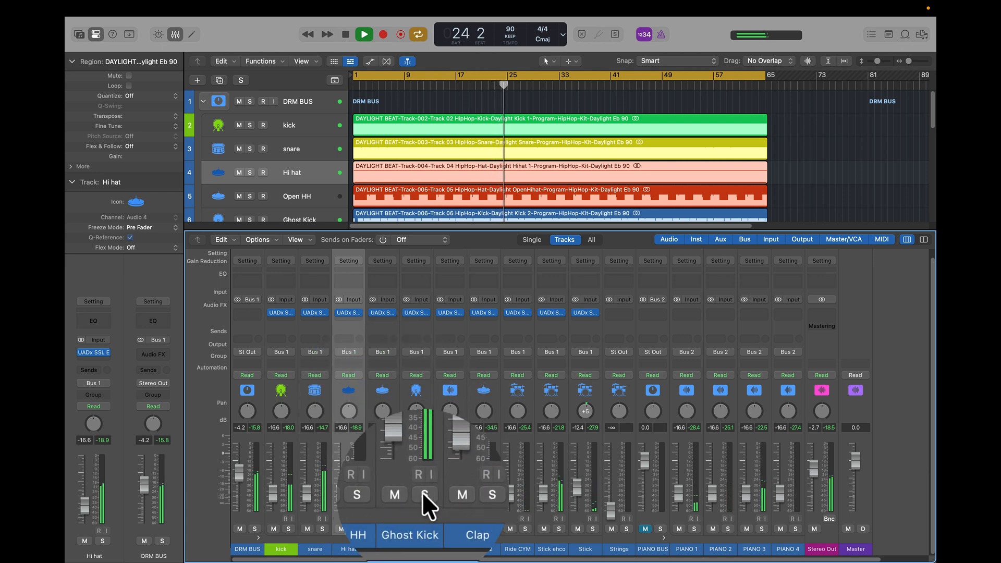
Solo the Ghost Kick and kick, and load the Big Sample Kick preset from the Kick tag in the Ghost Kick's SSL E Channel Strip.
click(420, 492)
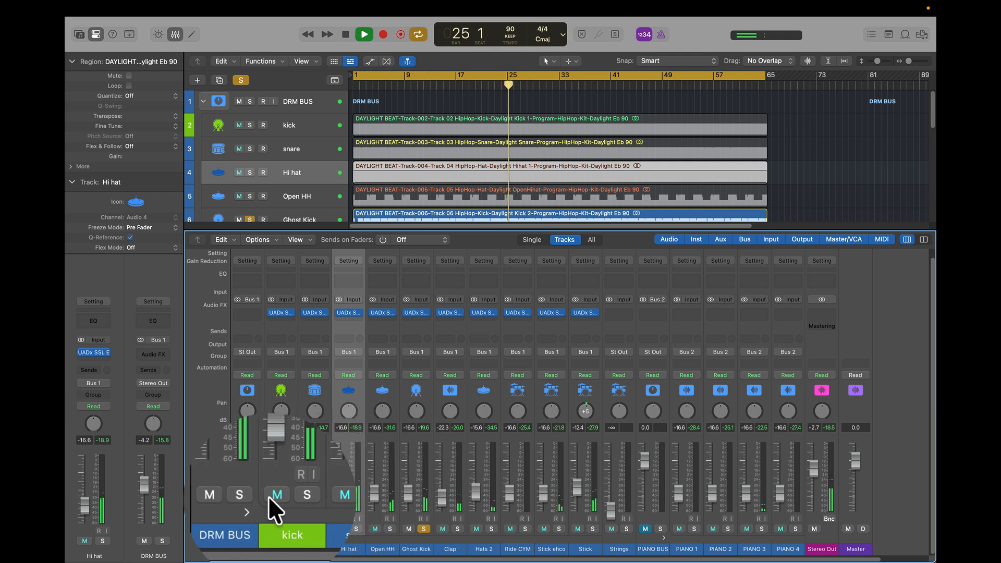
click(287, 493)
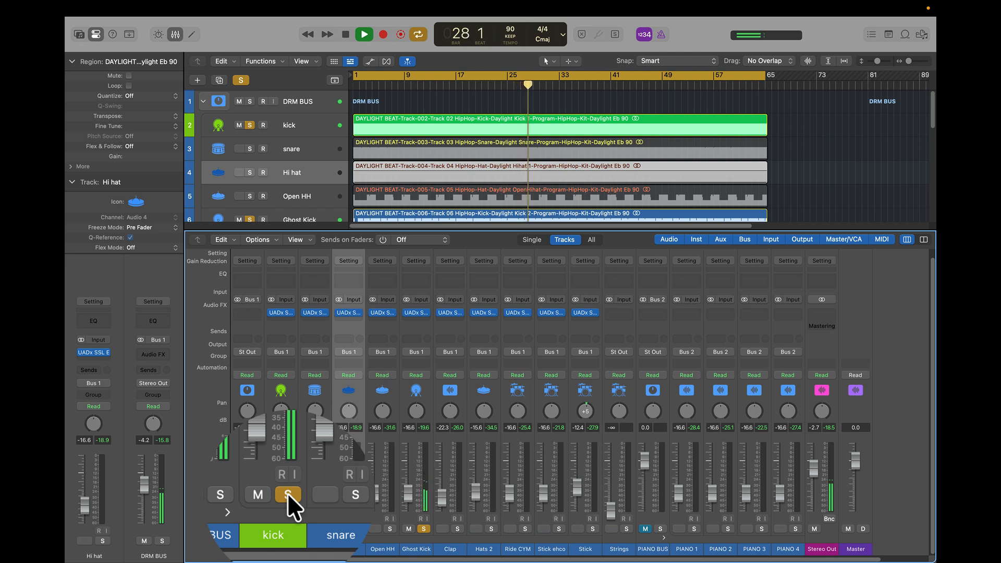
click(417, 312)
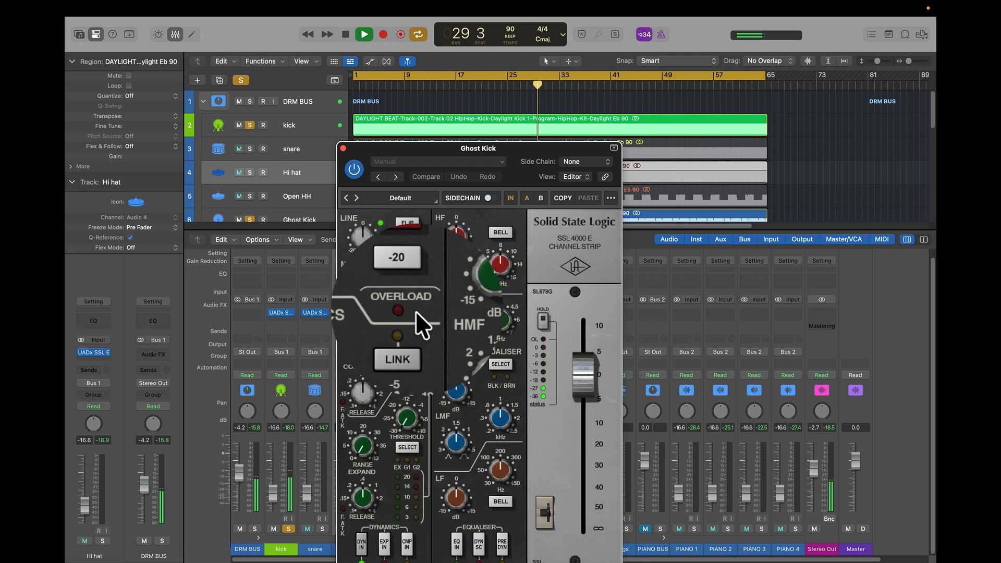
click(399, 197)
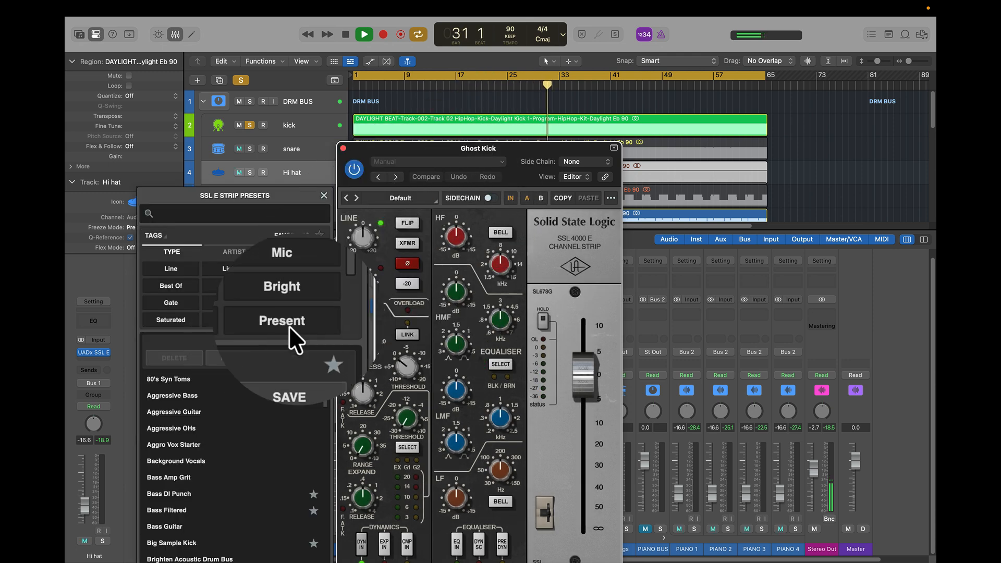
scroll(289, 317, down, 3)
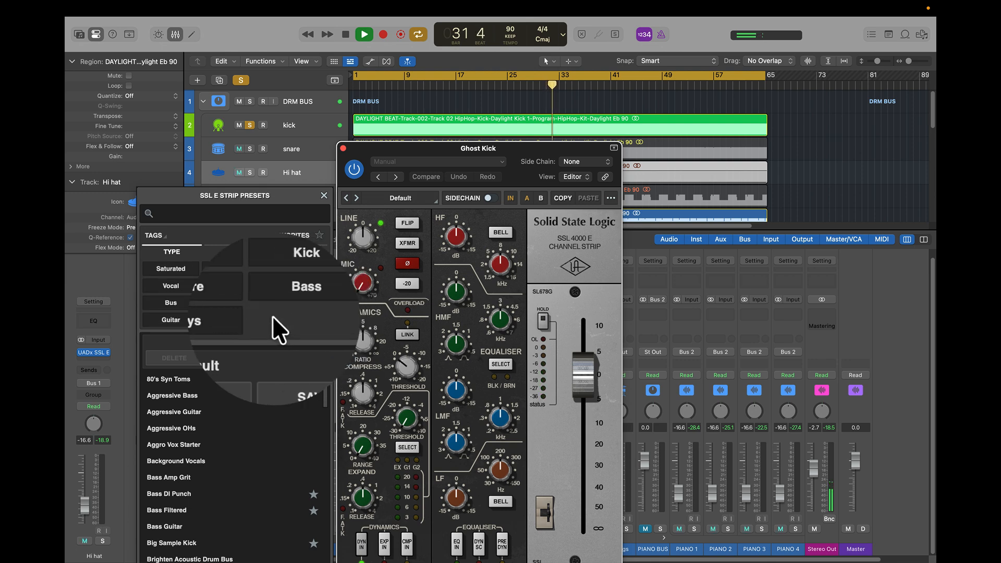
click(290, 292)
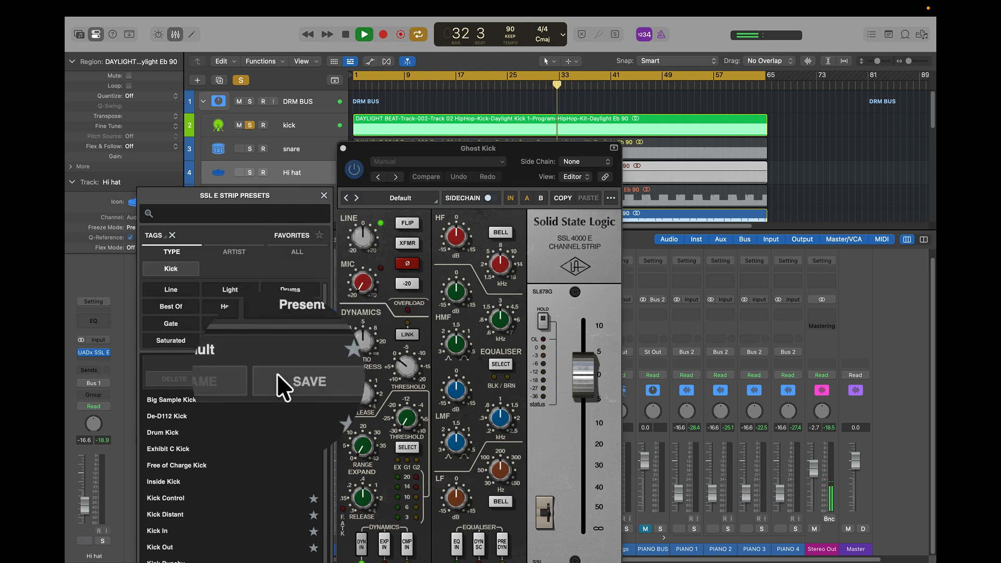
click(195, 393)
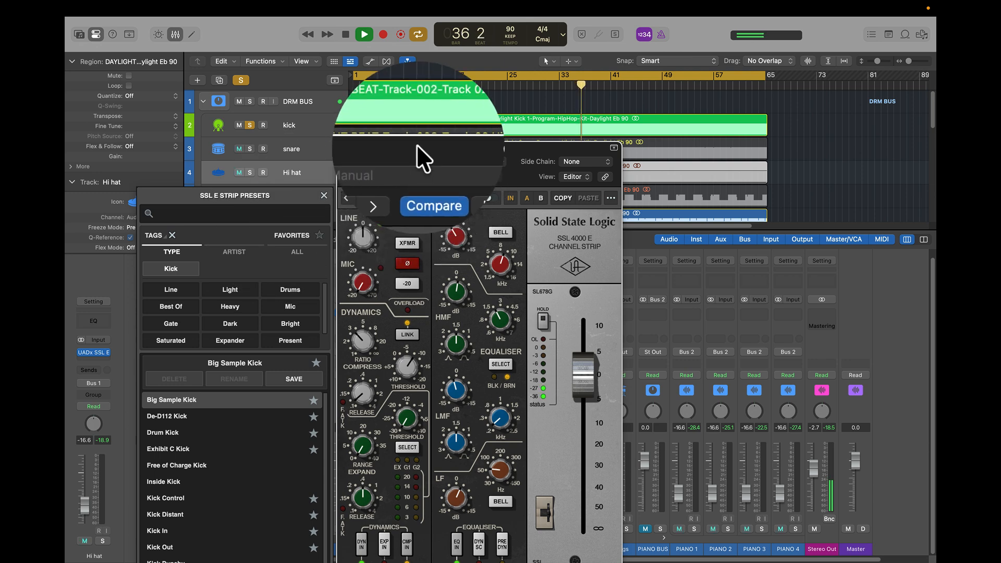
click(342, 147)
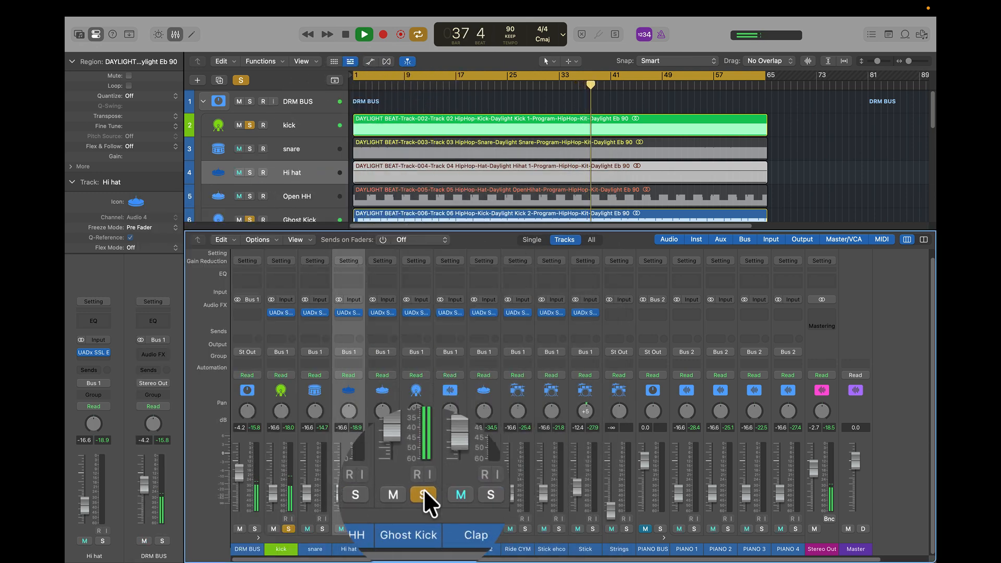
Unsolo the Ghost Kick and kick, and mute the kick, snare, Hi hat, Open HH and Ghost Kick tracks.
click(424, 528)
click(288, 528)
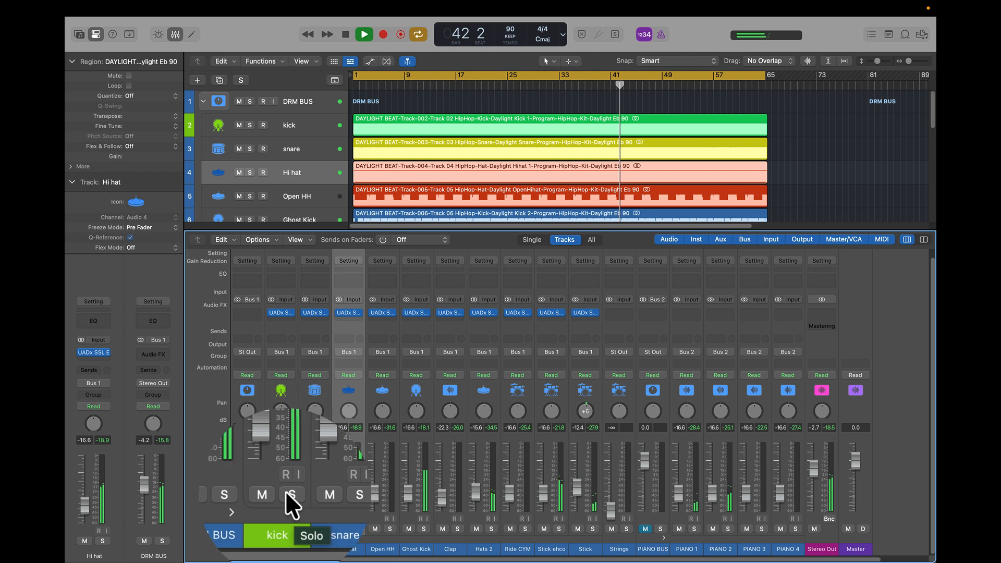
click(273, 528)
click(307, 529)
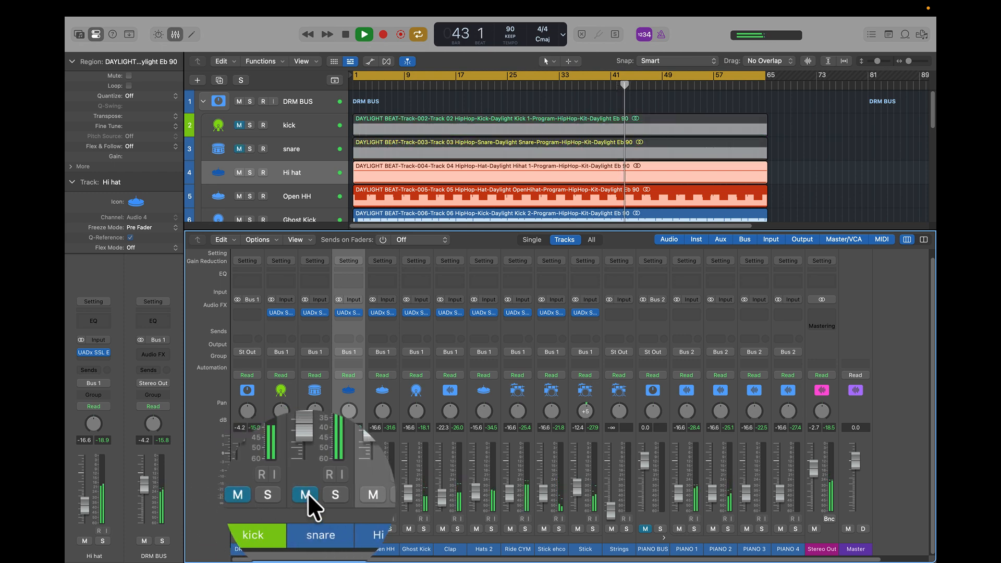
click(341, 528)
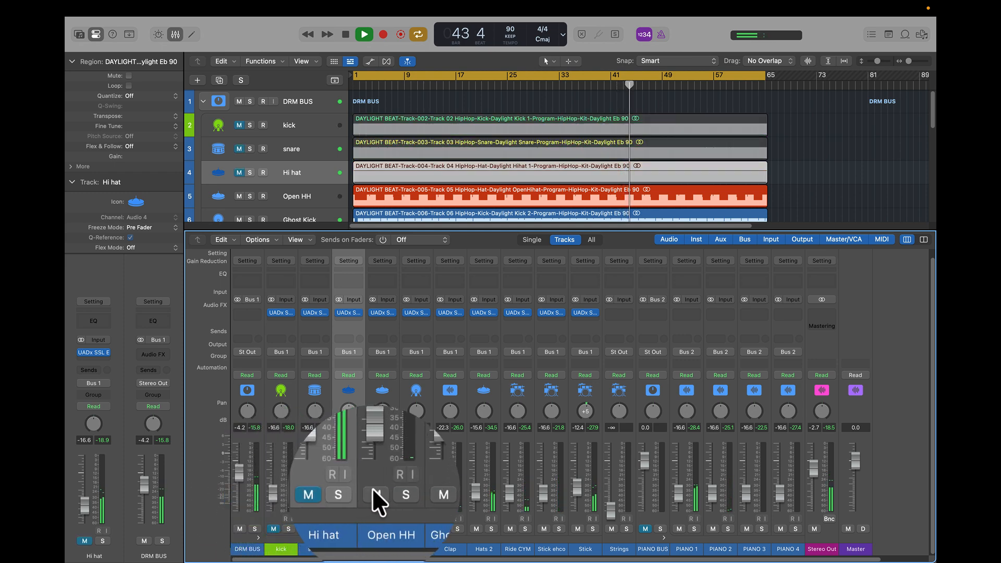
click(375, 529)
click(408, 528)
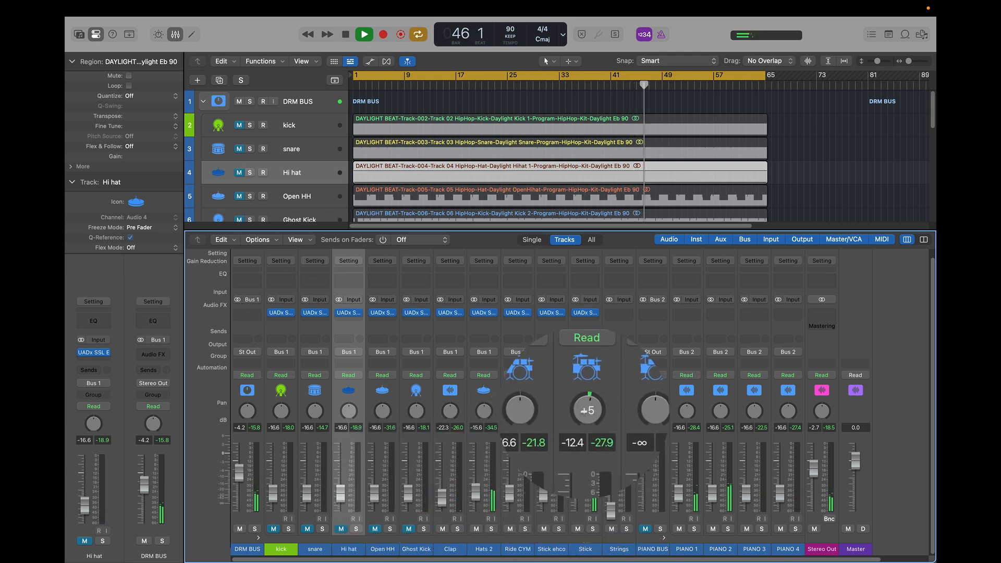
Pan the Stick track to +9, the Stick ehco track to -11 and the Hats 2 track to -9.
drag(585, 410, 587, 413)
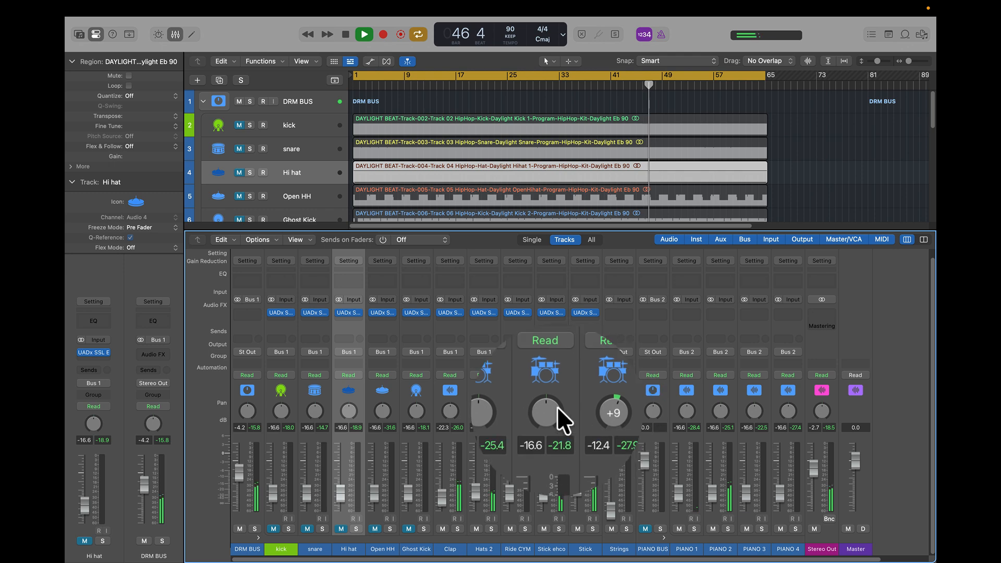
drag(553, 410, 548, 414)
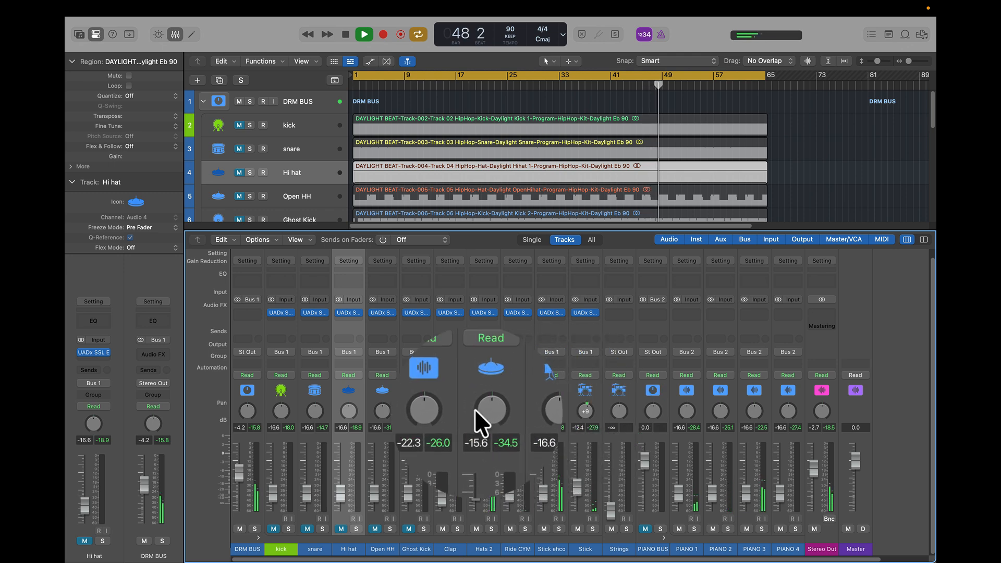
drag(477, 406, 479, 413)
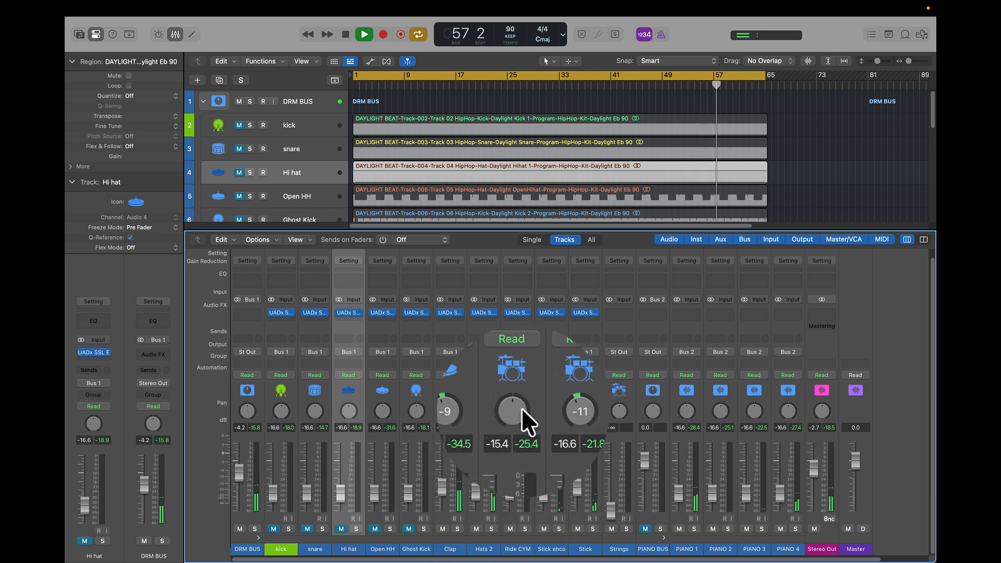
Pan the Ride CYM track to +1, and unmute the kick, snare, Hi hat, Open HH and Ghost Kick tracks.
drag(517, 405, 517, 405)
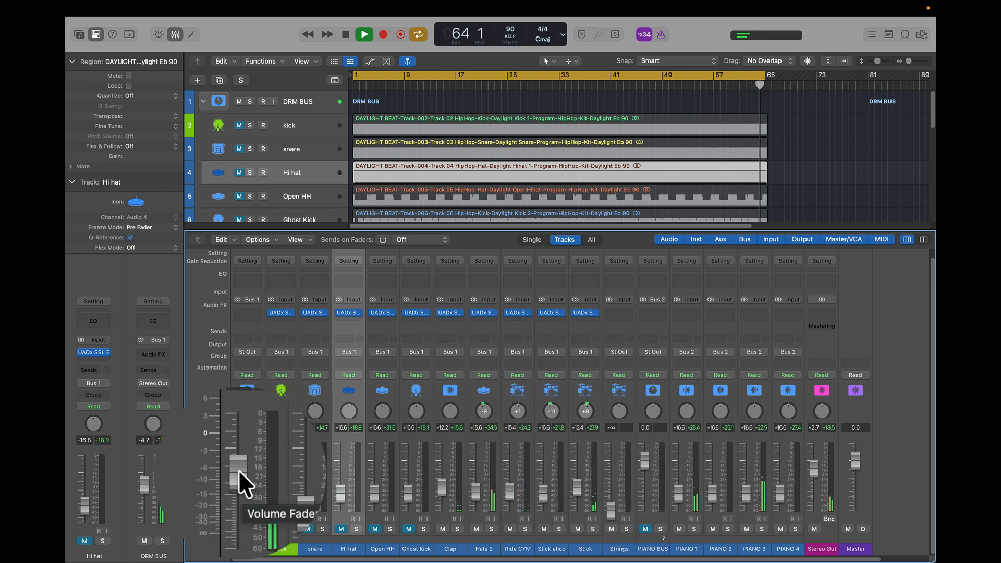
click(269, 492)
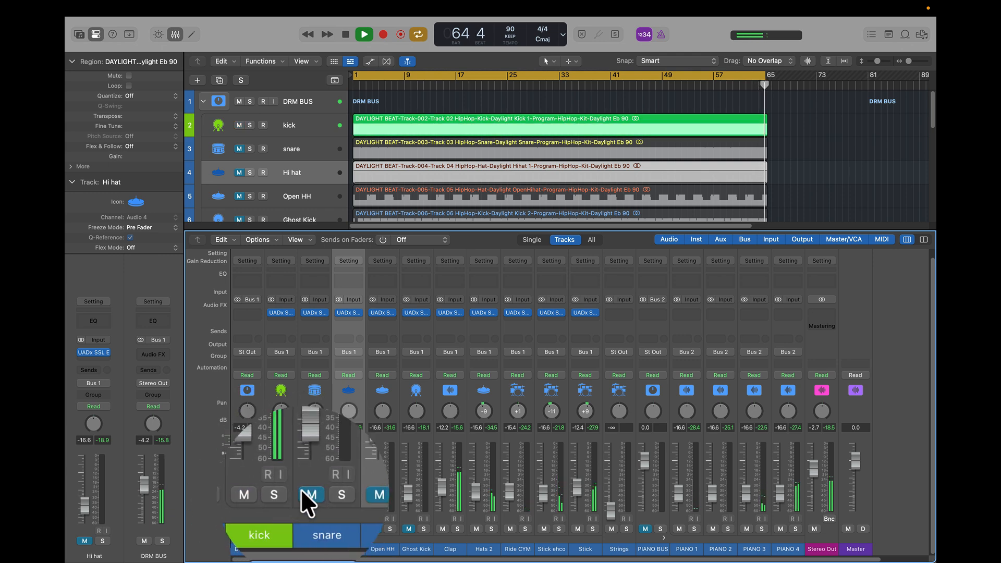
click(309, 498)
click(340, 494)
click(371, 491)
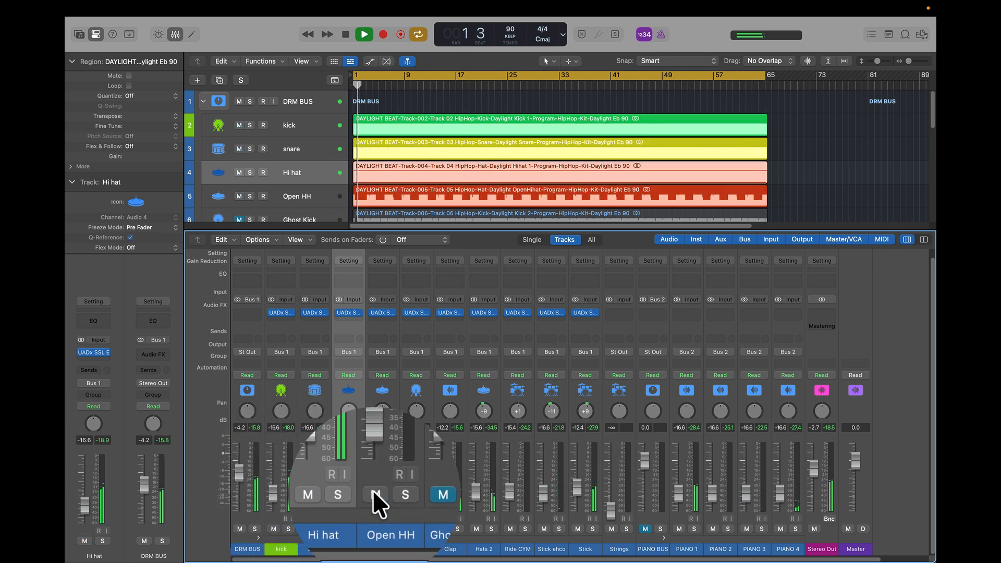
click(406, 492)
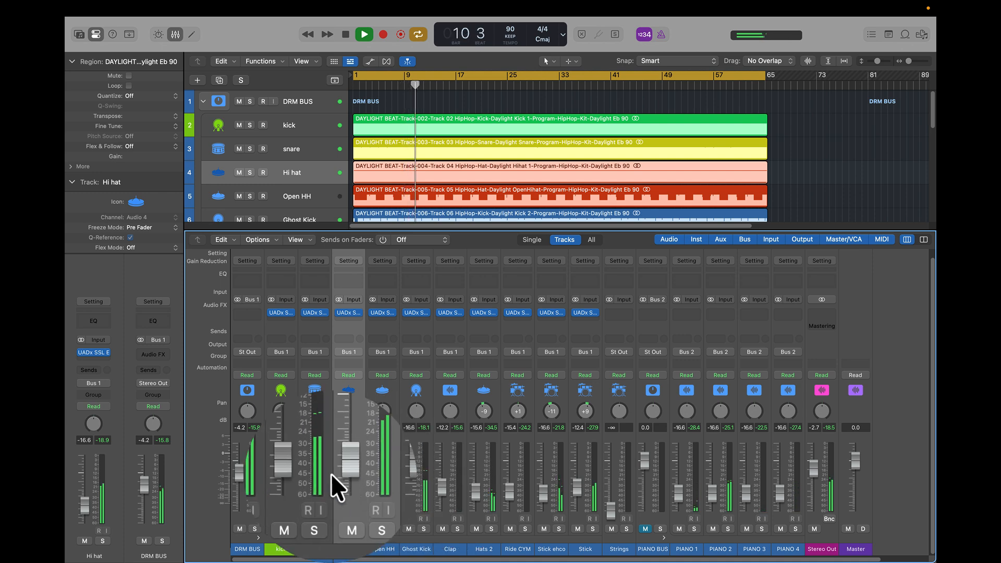
Insert the stereo UADx Hitsville EQ on the DRM BUS.
click(256, 309)
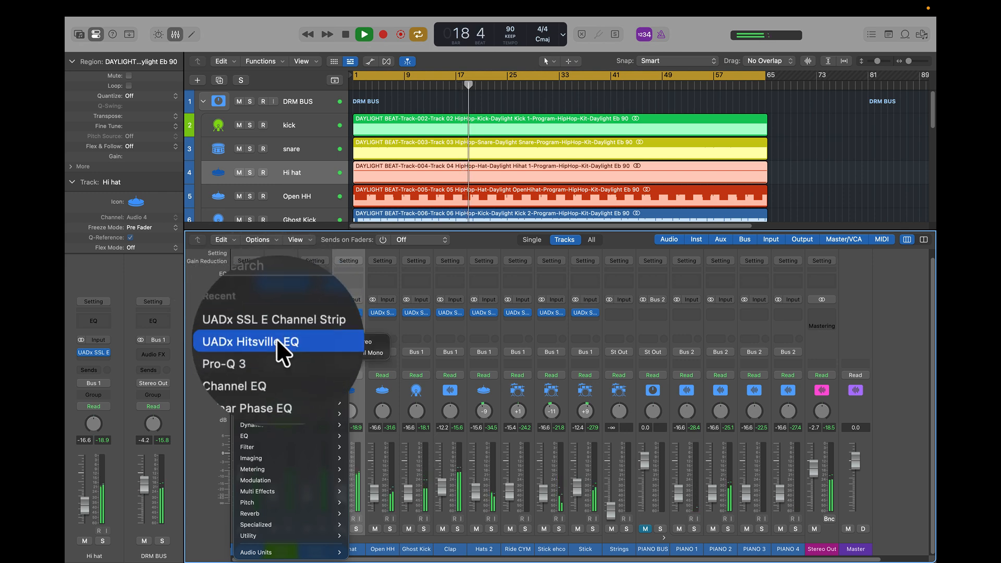
mouse_move(330, 340)
click(365, 340)
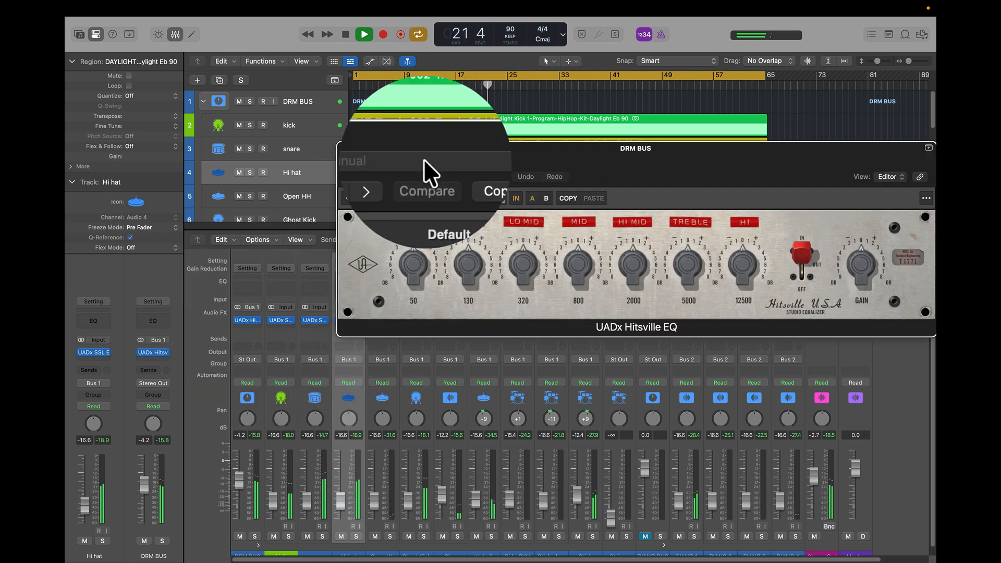
Load the Bob's Drum Bus preset from the Bus tag in the DRM BUS's Hitsville EQ and close the preset browser.
click(415, 192)
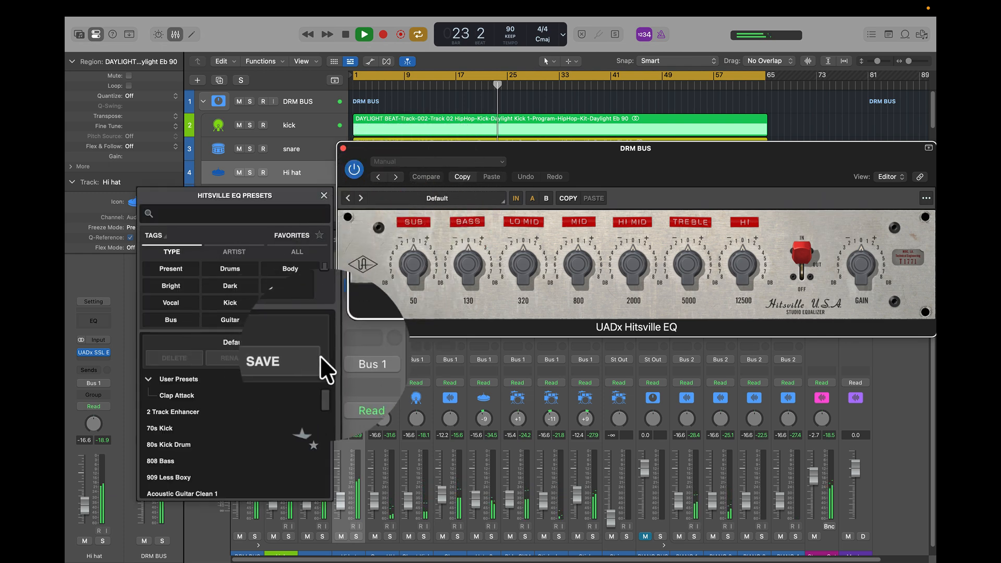
click(176, 318)
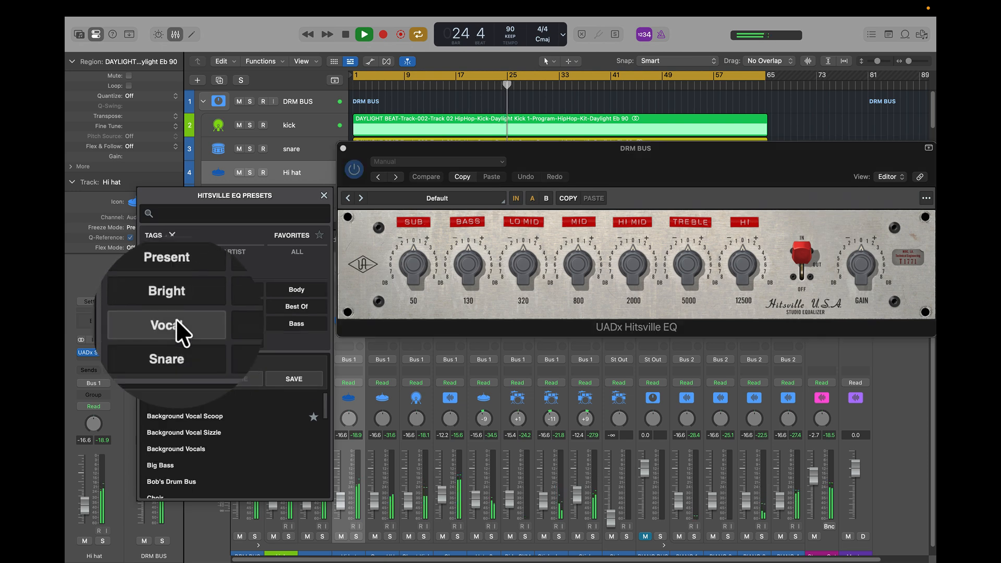
scroll(241, 405, down, 3)
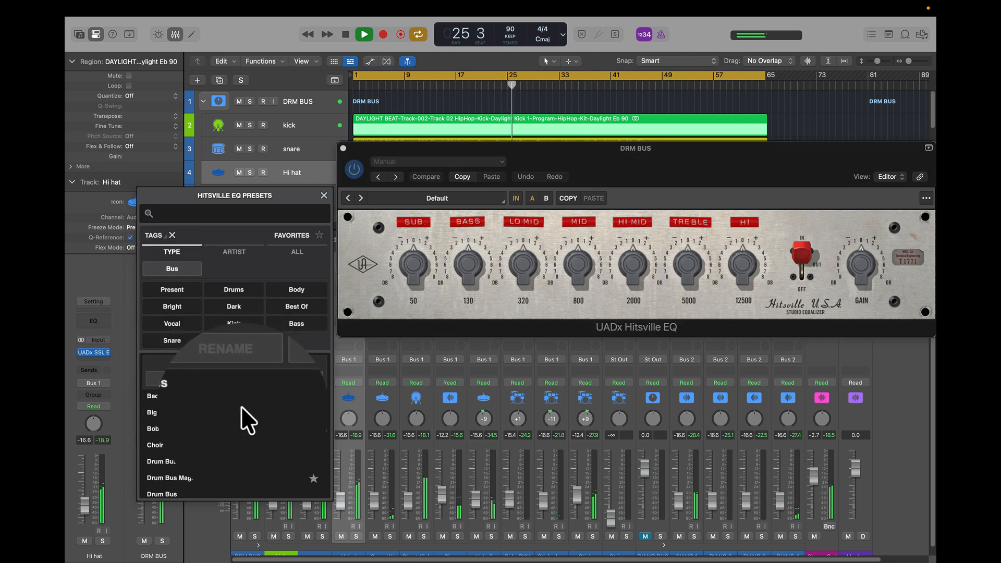
scroll(241, 406, down, 1)
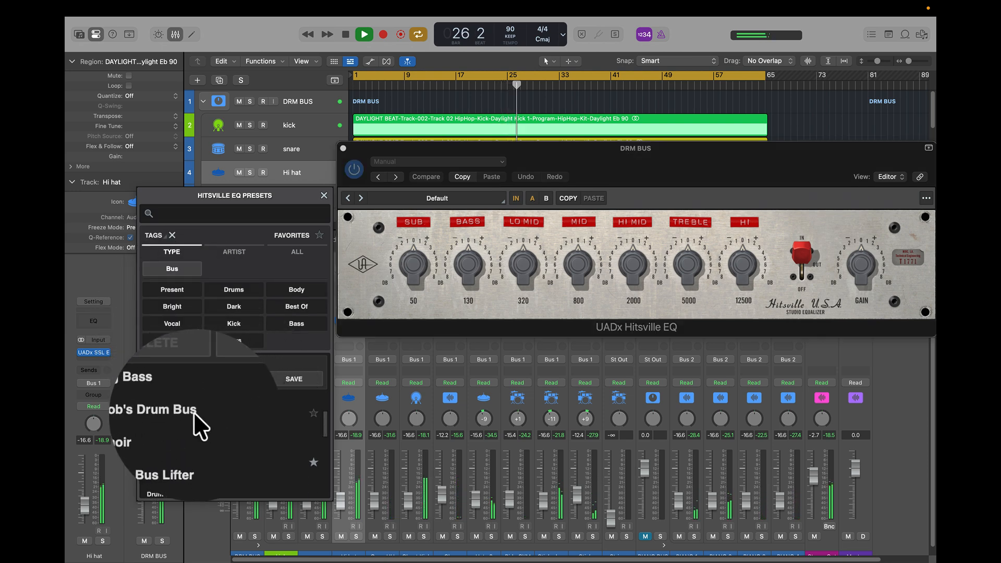
click(192, 409)
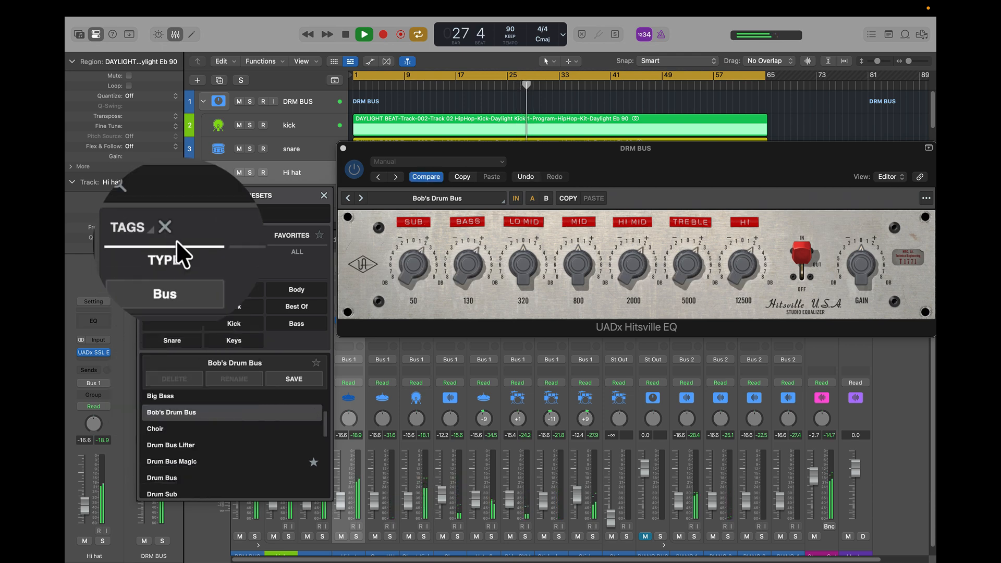
click(324, 194)
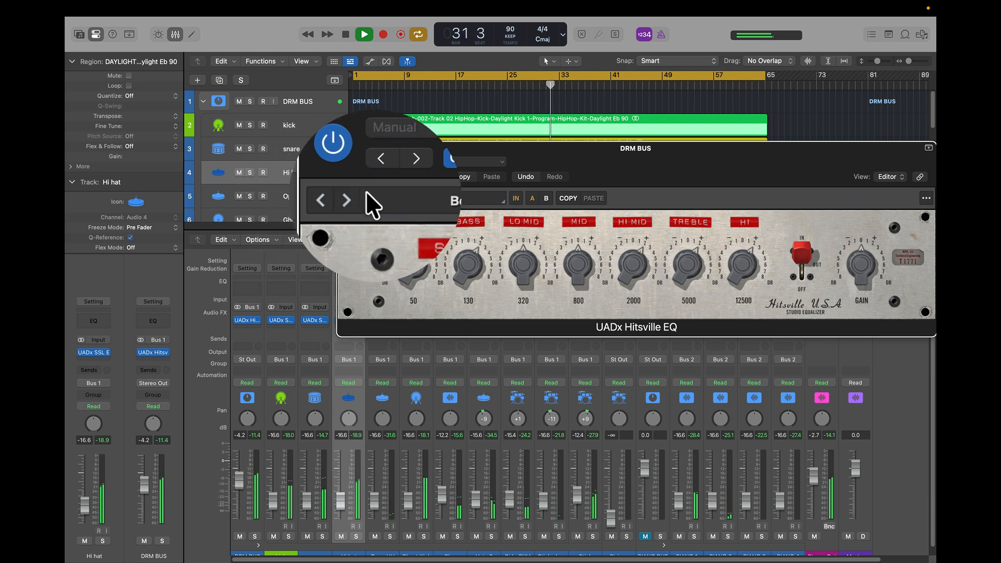
Lower the Ride CYM volume to -23.0 dB and the snare volume to -17.2 dB.
scroll(480, 361, down, 1)
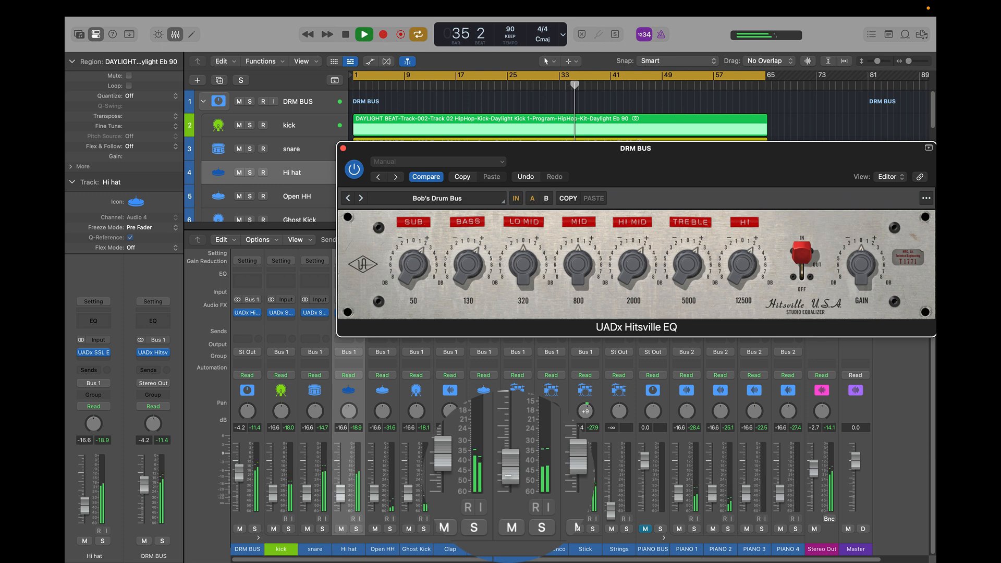
click(507, 473)
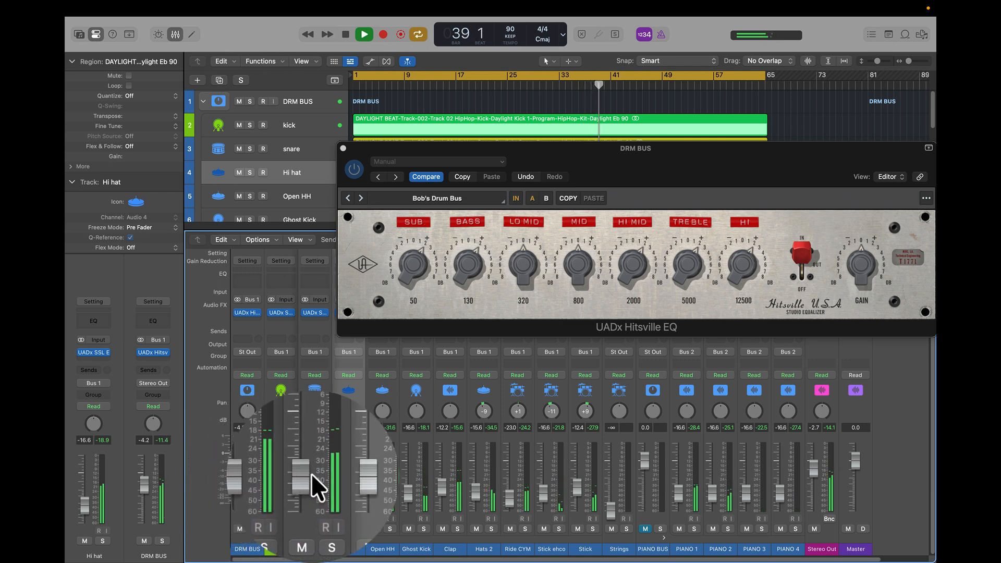
click(311, 473)
scroll(310, 474, up, 1)
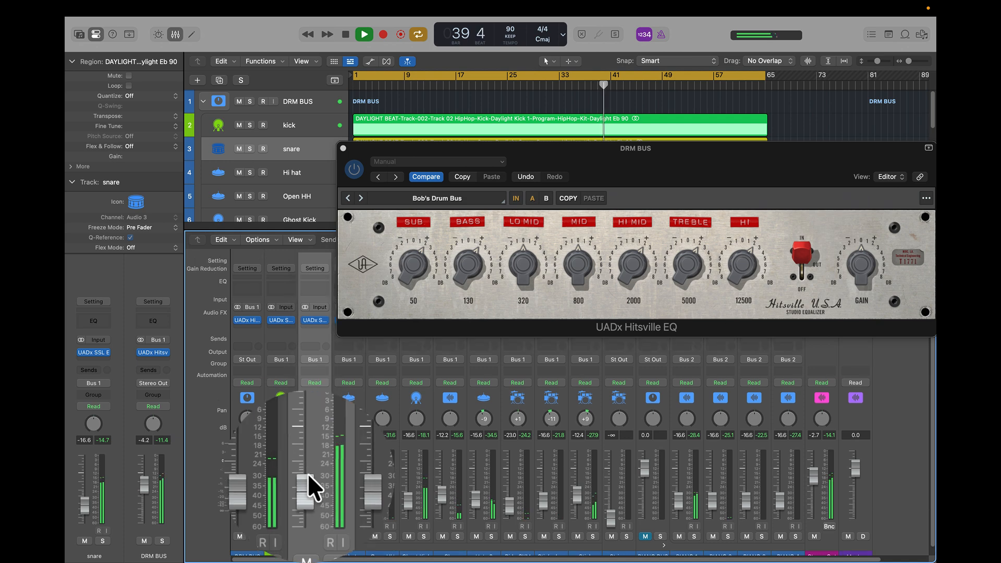
drag(308, 473, 306, 475)
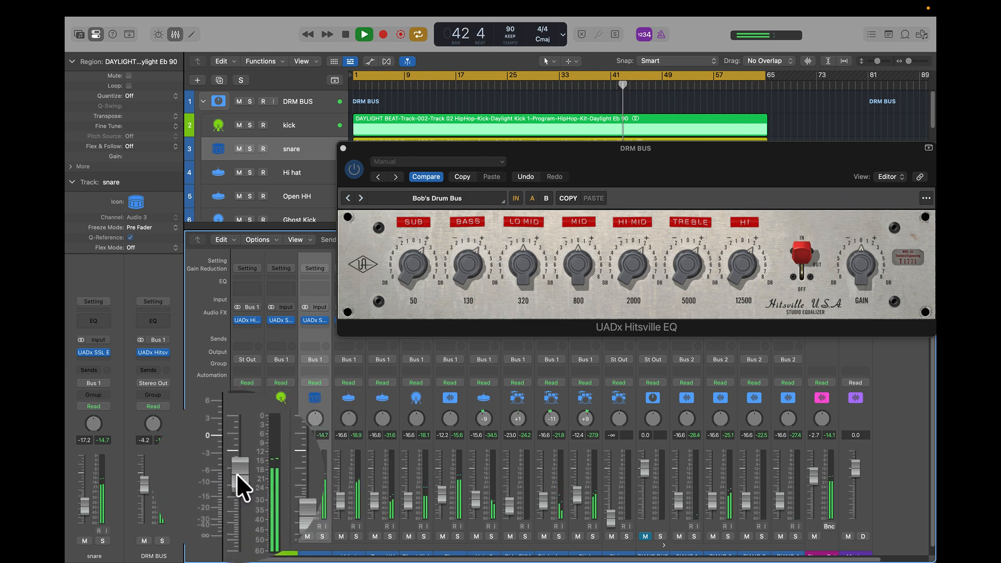
Raise the DRM BUS volume to -2.2 dB and the Stereo Out volume to -1.2 dB.
drag(236, 475, 238, 457)
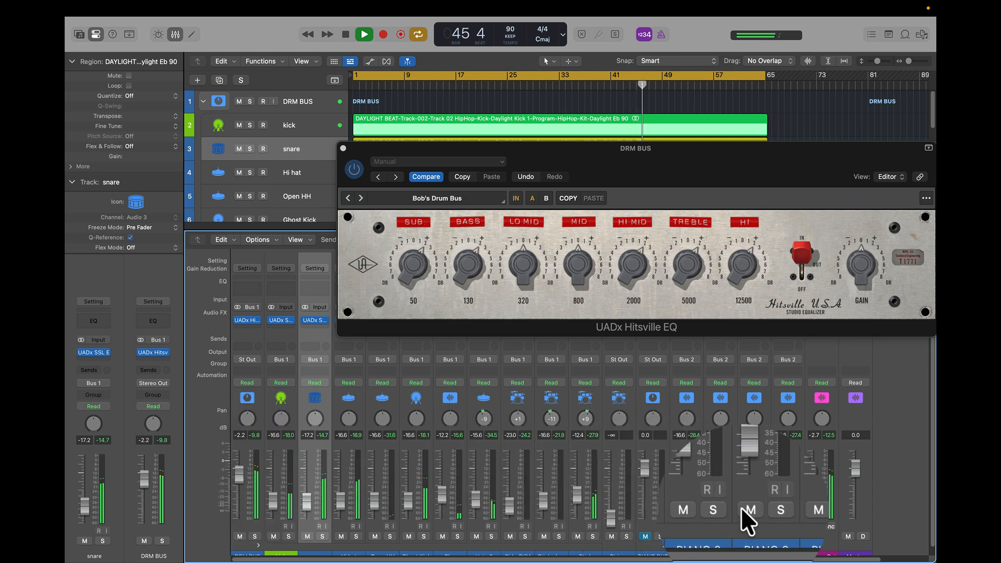
scroll(807, 473, down, 1)
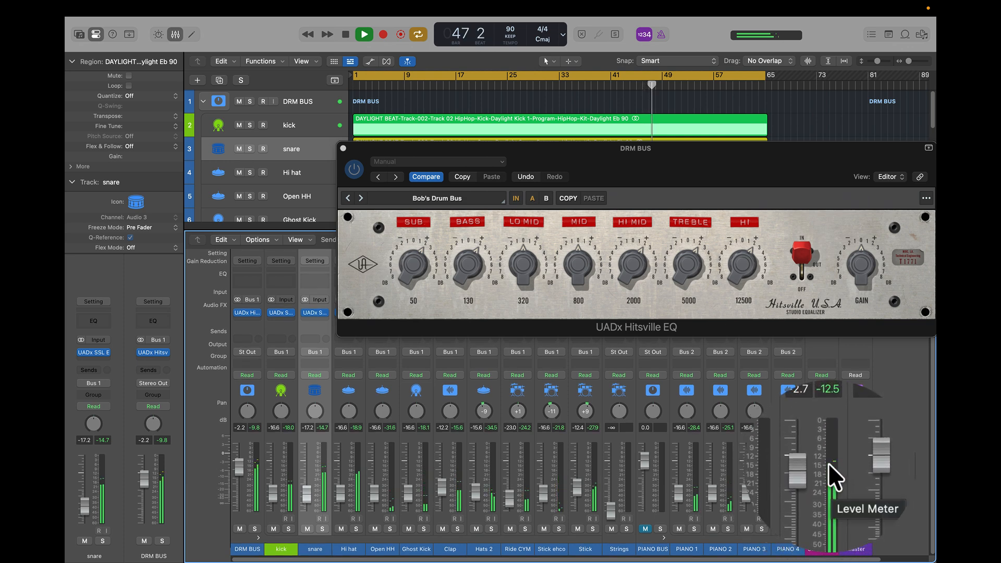
drag(812, 461, 812, 457)
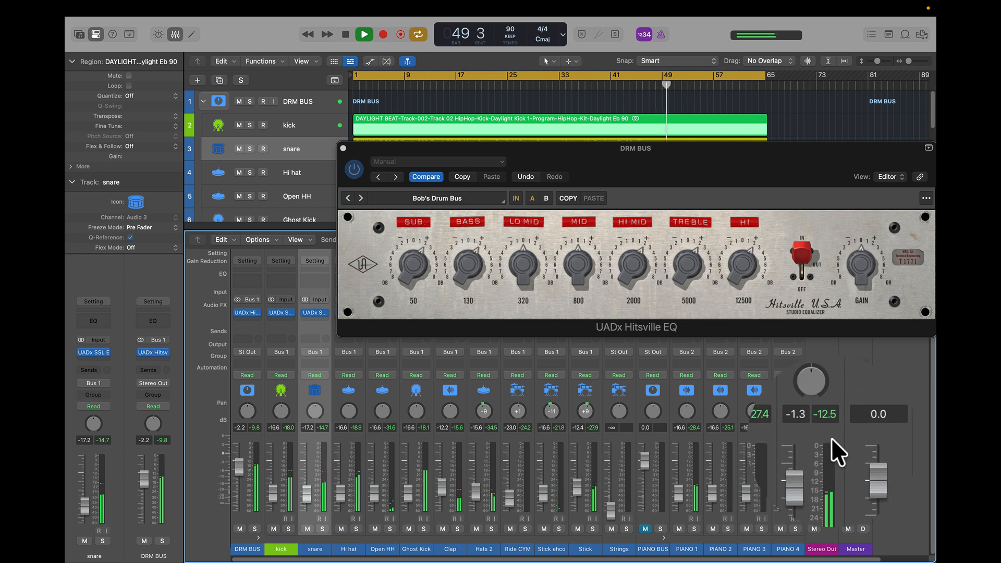
Unmute the PIANO BUS, stop playback and close the Hitsville EQ window.
click(644, 499)
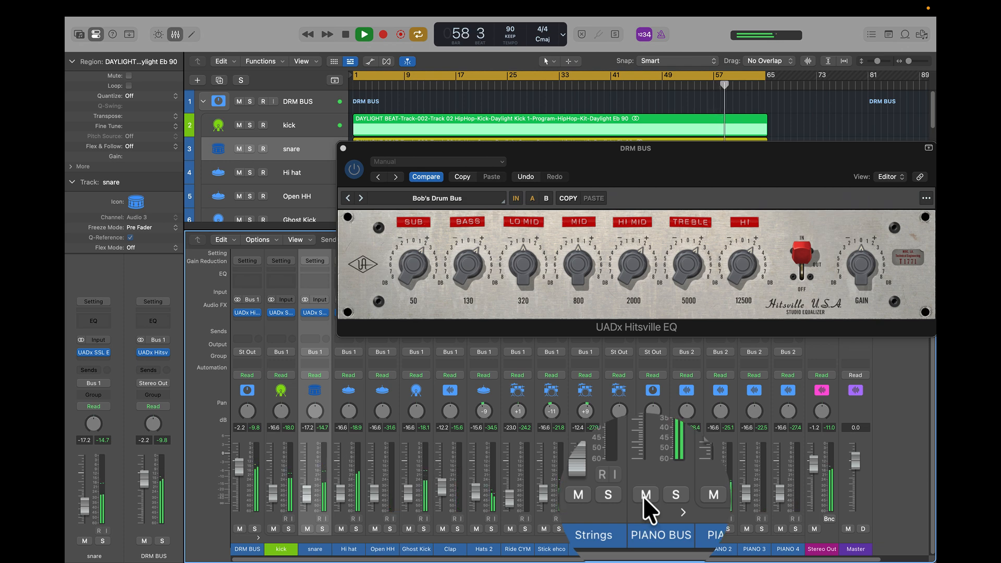
key(space)
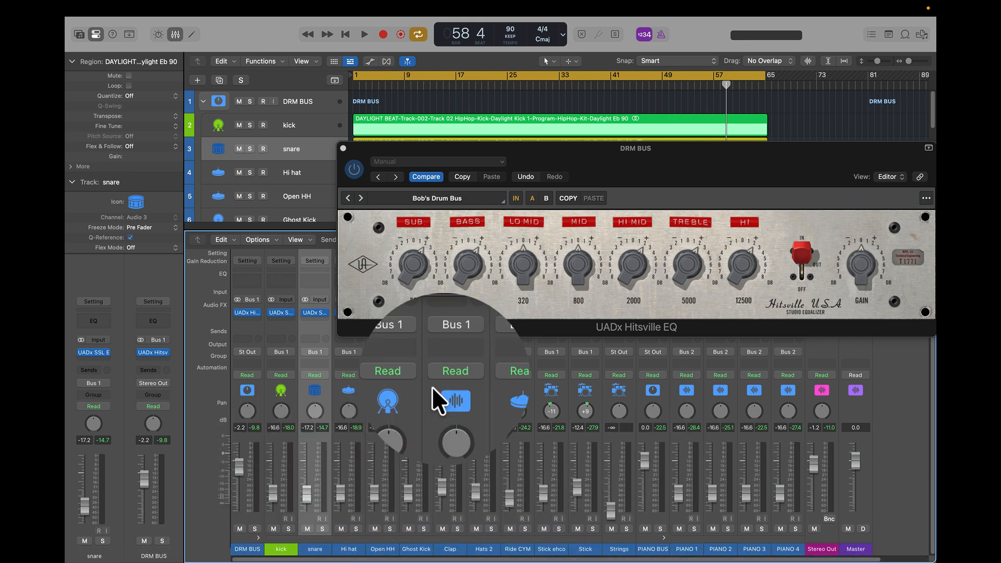
click(343, 148)
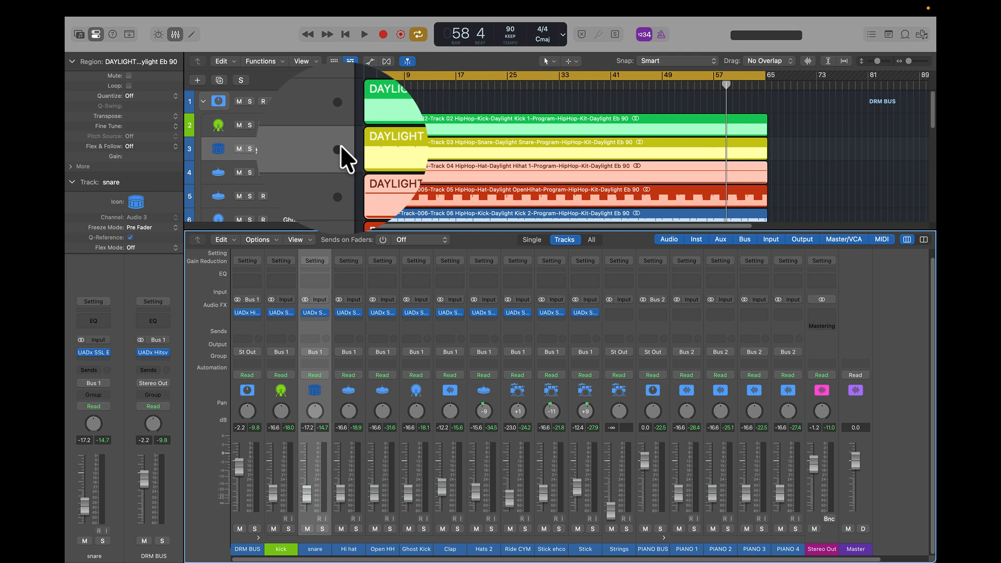